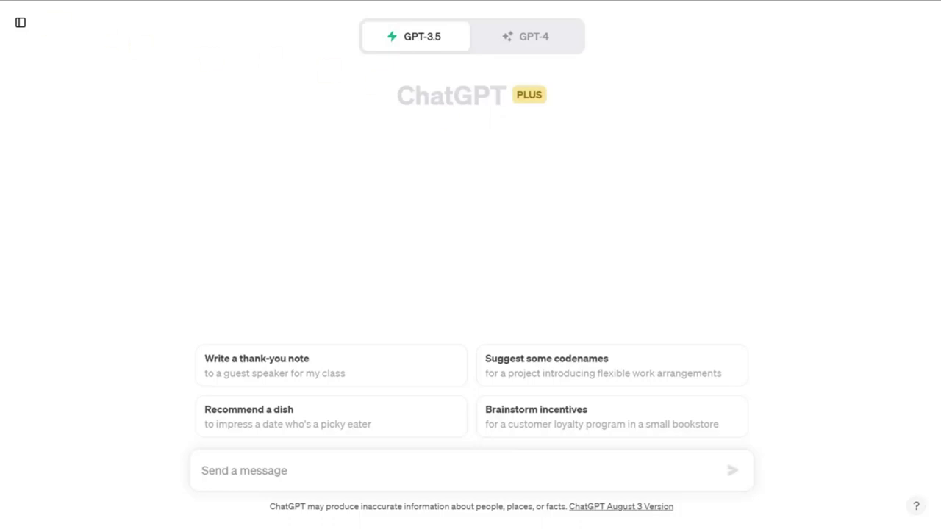
Step: Submit the copied prompt requesting 50 sets of facts in a table with topic, part 1 and part 2 columns, including its examples
left_click(250, 470)
key("ctrl+v")
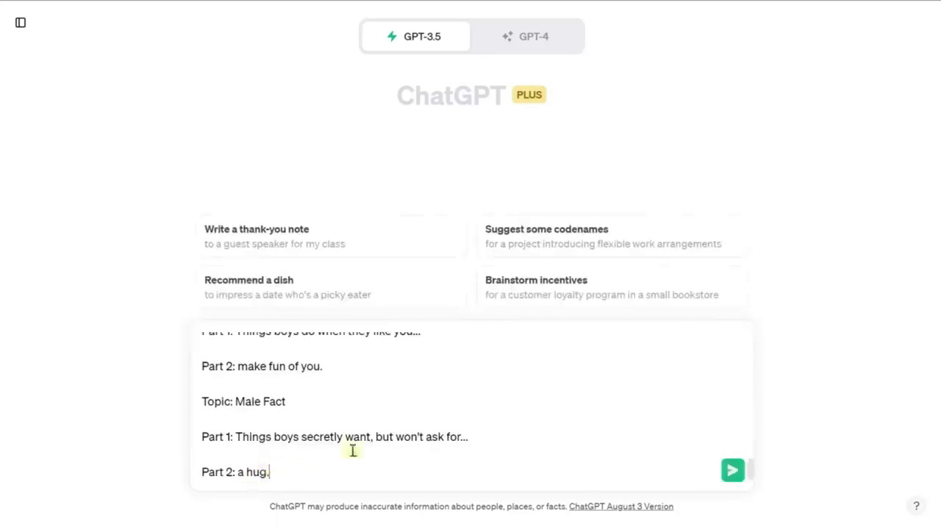
scroll(684, 415, "up", 10)
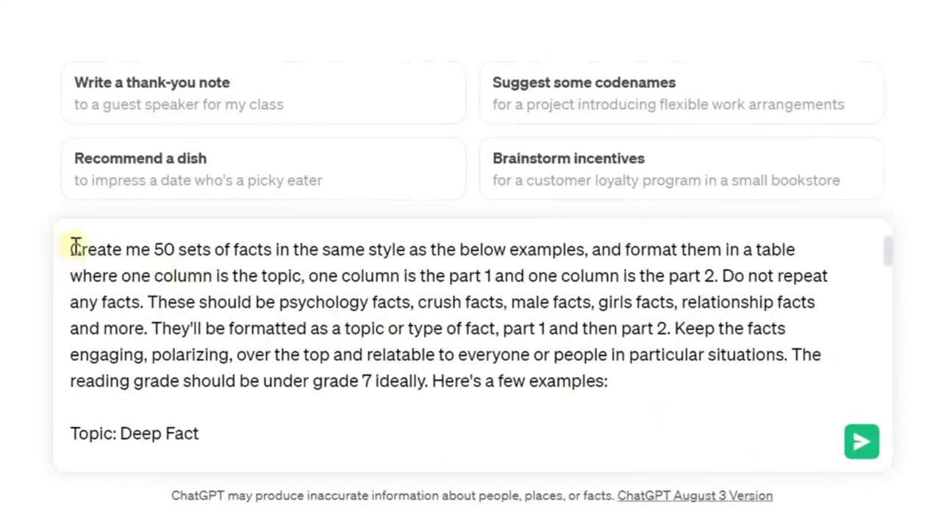
left_click_drag(76, 246, 188, 250)
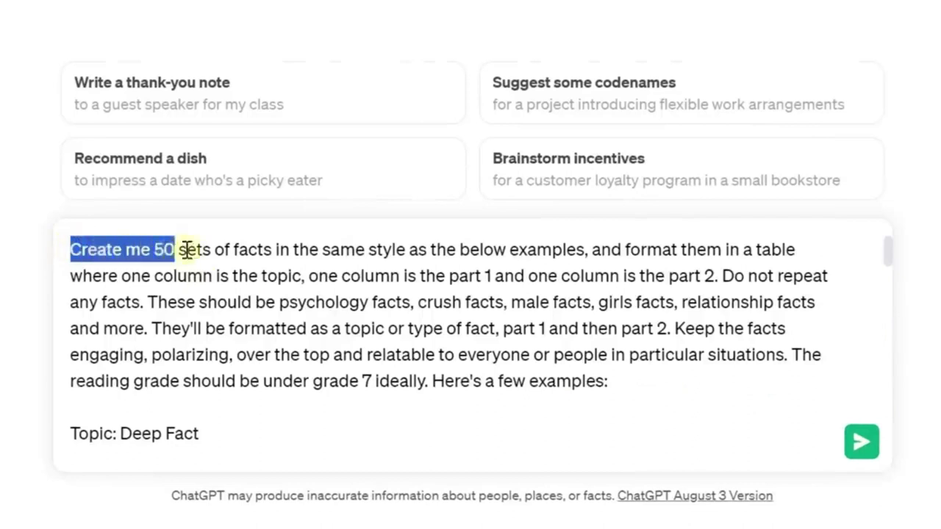
left_click(186, 250)
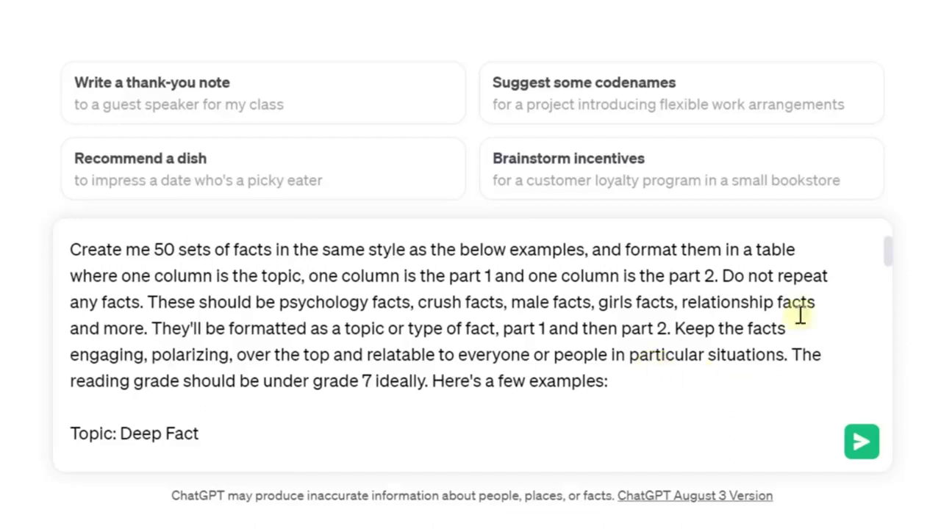
left_click_drag(885, 257, 842, 487)
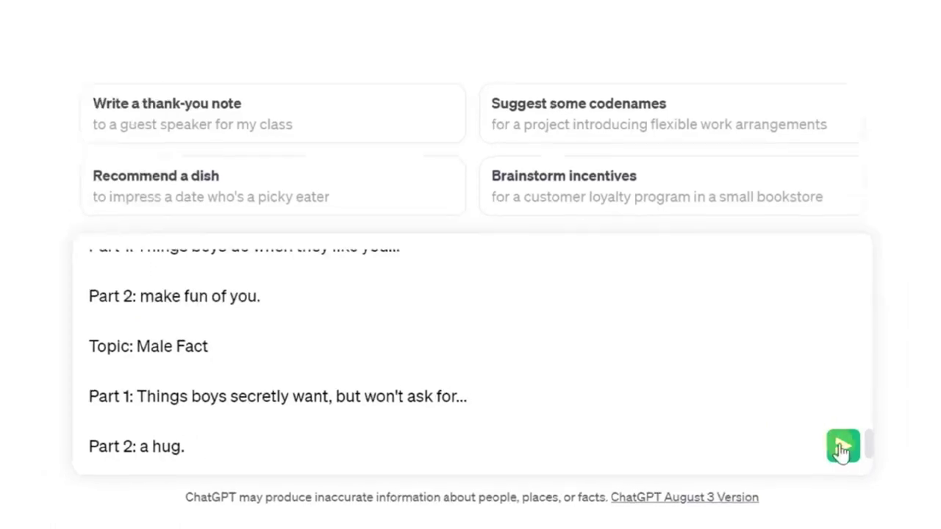
left_click(757, 467)
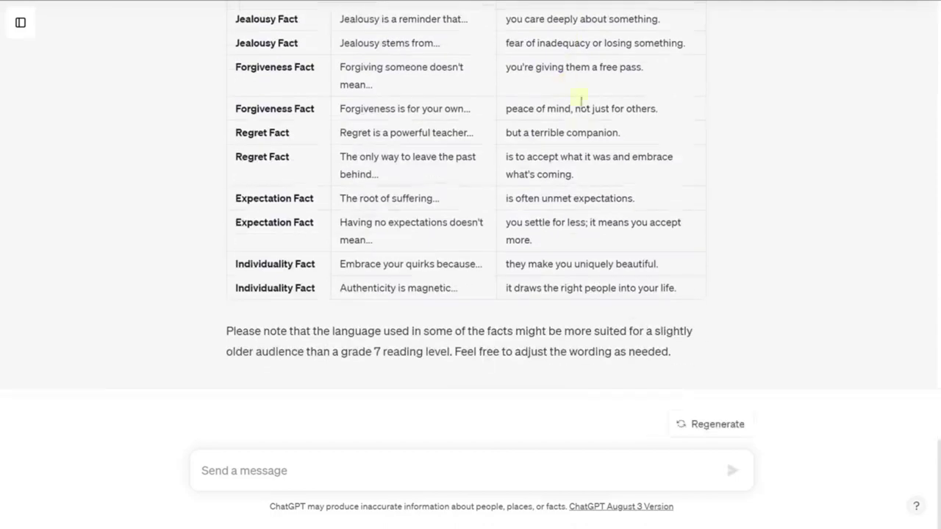
Step: Review the generated facts and write the follow-up message "Come up with 50 more using the same specifications, don't repeat previous ones."
scroll(656, 310, "up", 20)
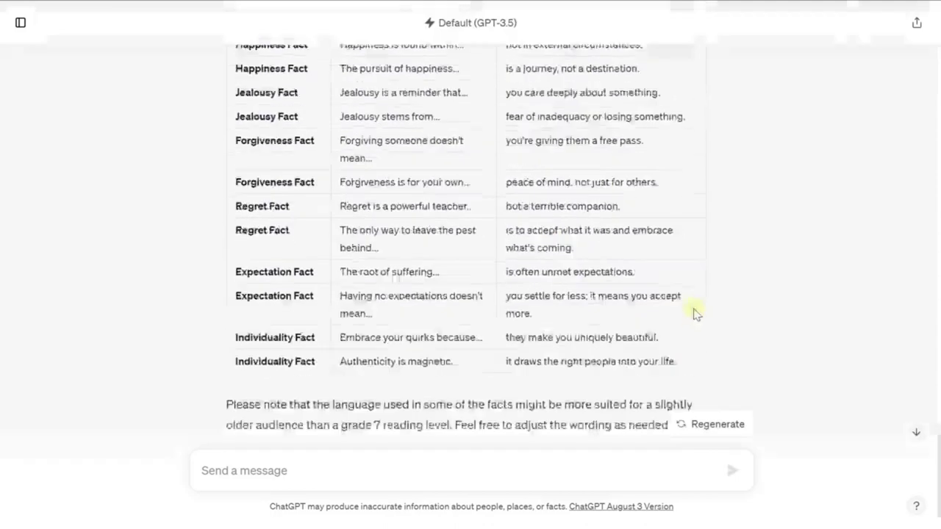
scroll(653, 307, "up", 4)
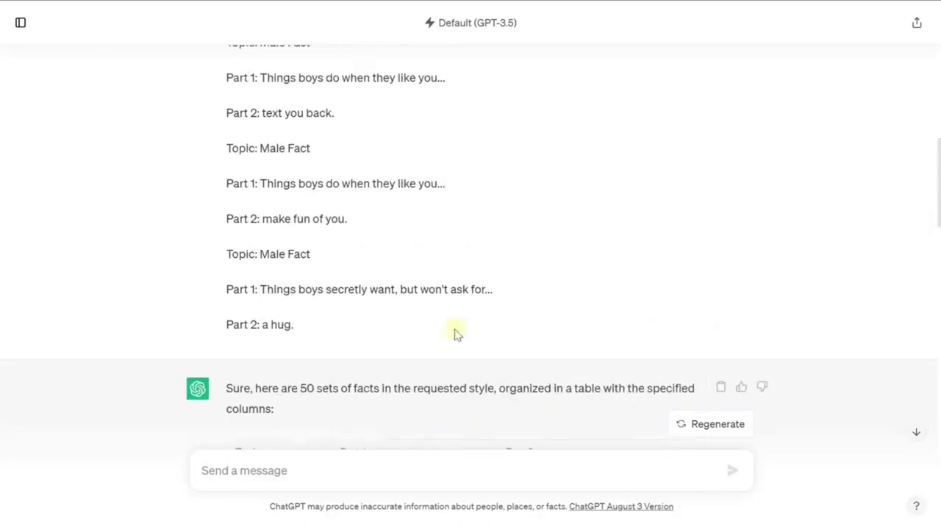
scroll(458, 331, "down", 3)
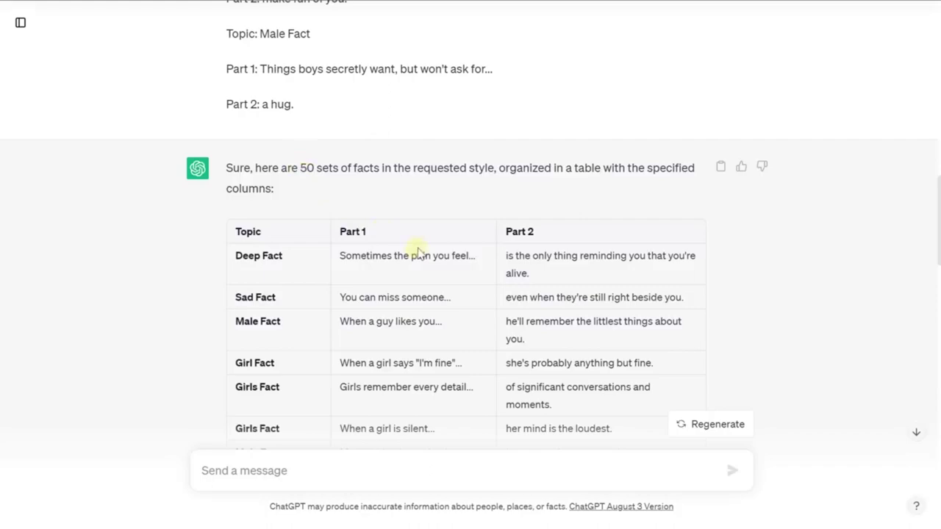
scroll(416, 251, "down", 15)
scroll(409, 251, "down", 9)
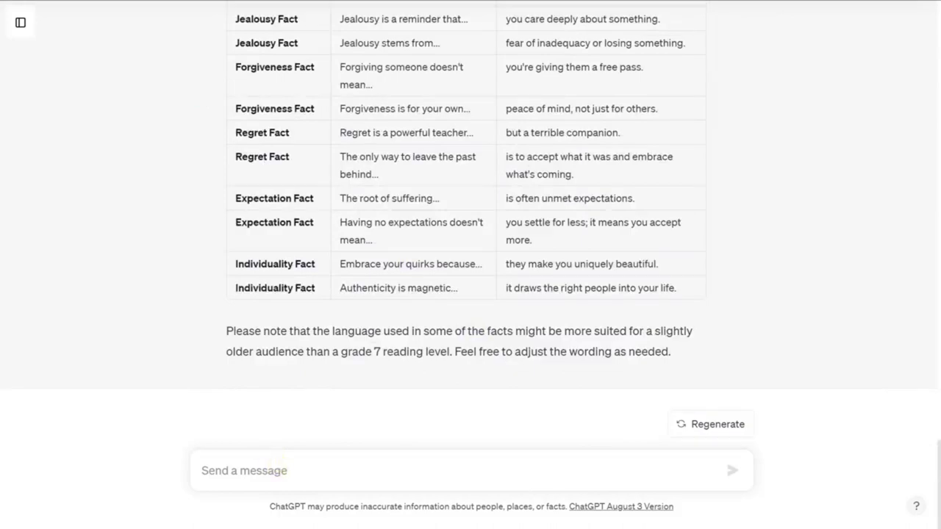
type("Come up with 50 more using the same specifications, don't repeat previous ones.")
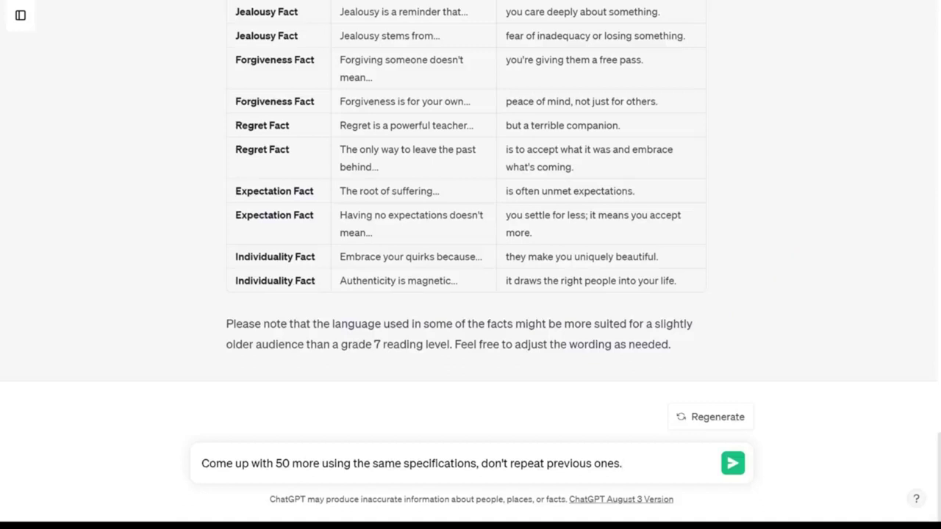
Step: Copy the entire generated fact table, from the Topic, Part 1 and Part 2 header row through the last Individuality Fact
left_click_drag(680, 280, 273, 193)
left_click_drag(693, 280, 231, 370)
scroll(273, 214, "up", 9)
scroll(262, 218, "up", 15)
scroll(248, 177, "up", 4)
right_click(236, 371)
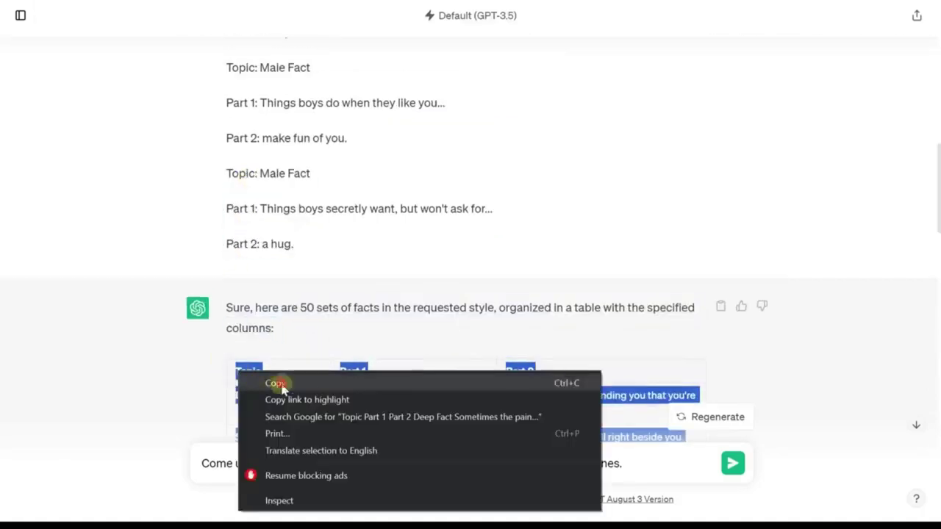
left_click(277, 383)
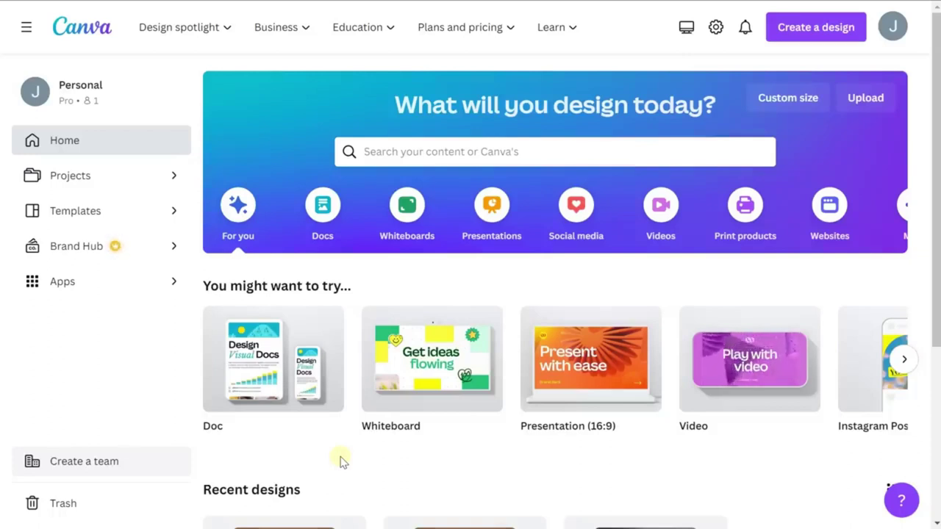
Step: Switch to Canva, find the YouTube Shorts templates with the search "youtube shorts" and create a blank design
left_click(424, 151)
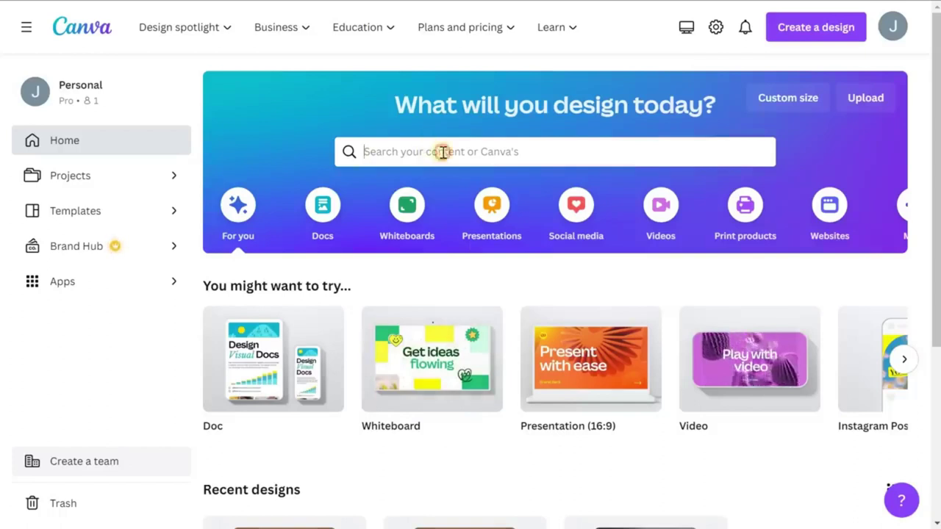
type("youtube shorts")
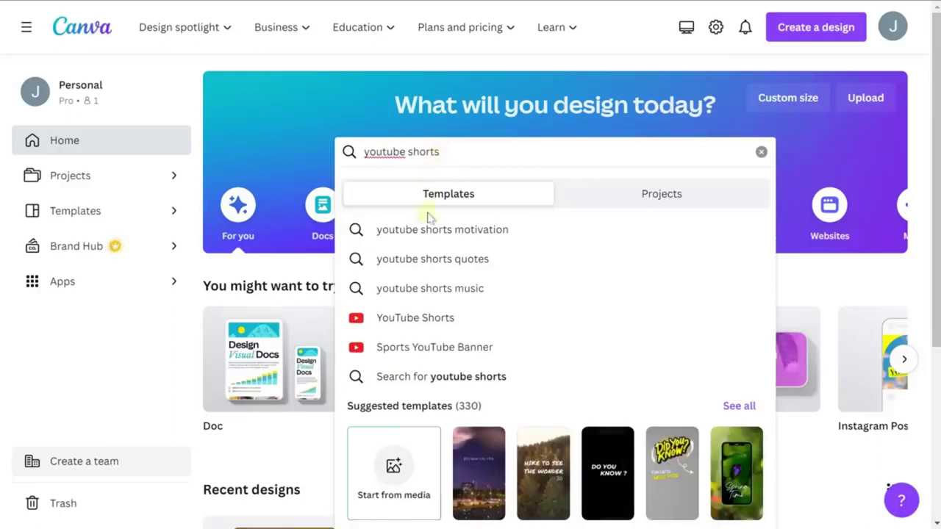
left_click(437, 318)
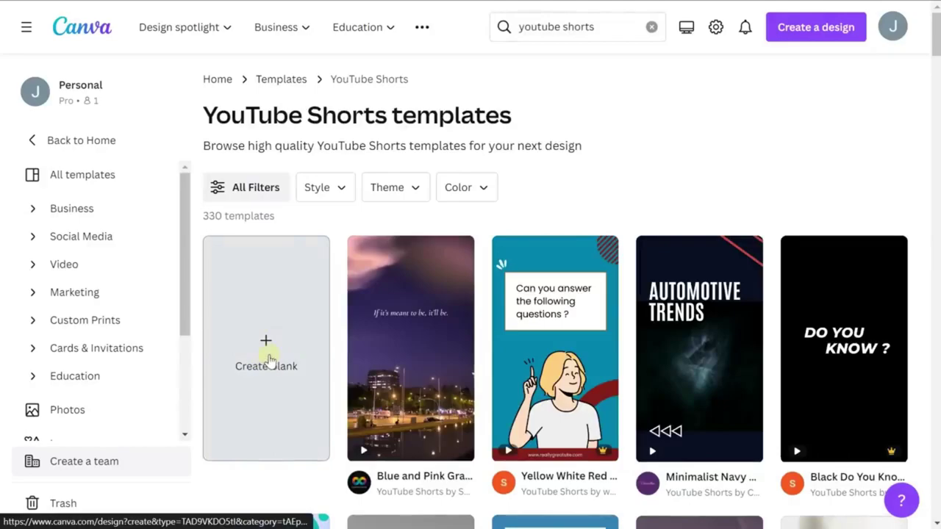
left_click(267, 360)
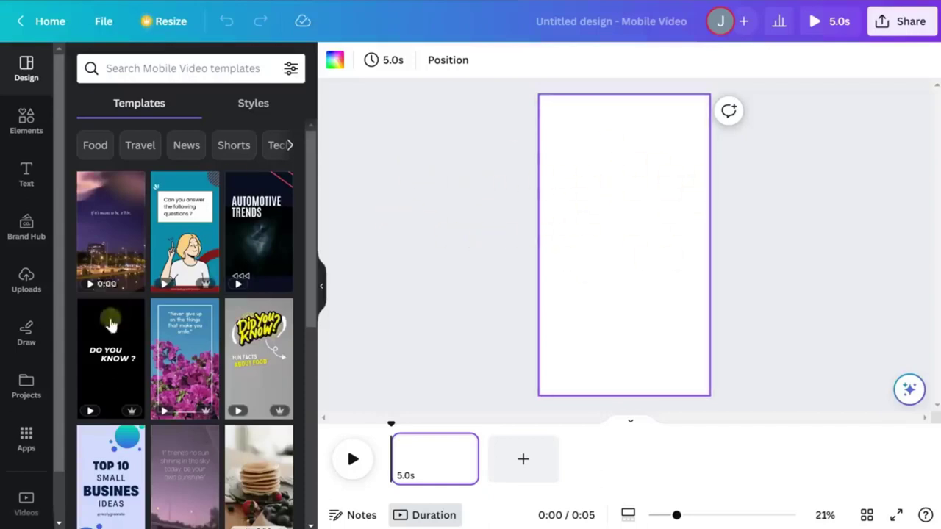
Step: Add the Videos app to the editor and search its stock videos for "sunset"
left_click(27, 440)
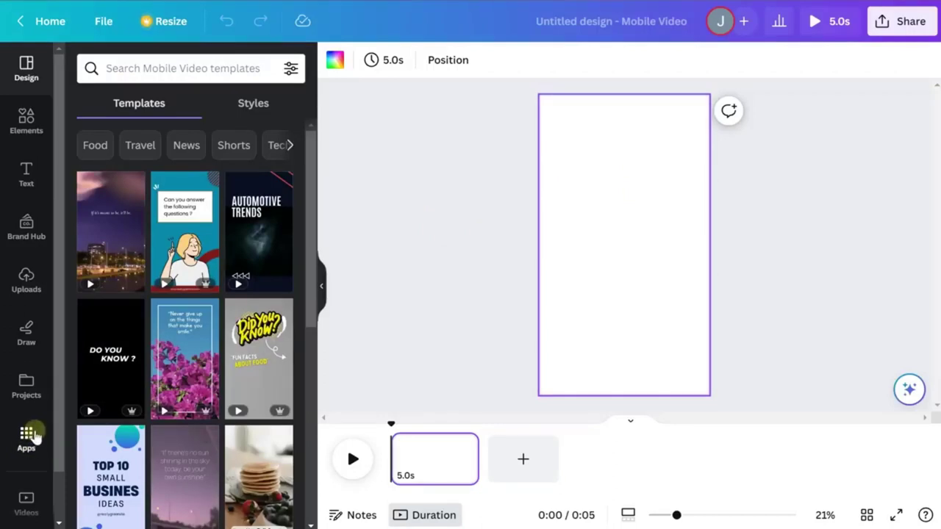
left_click_drag(311, 178, 311, 200)
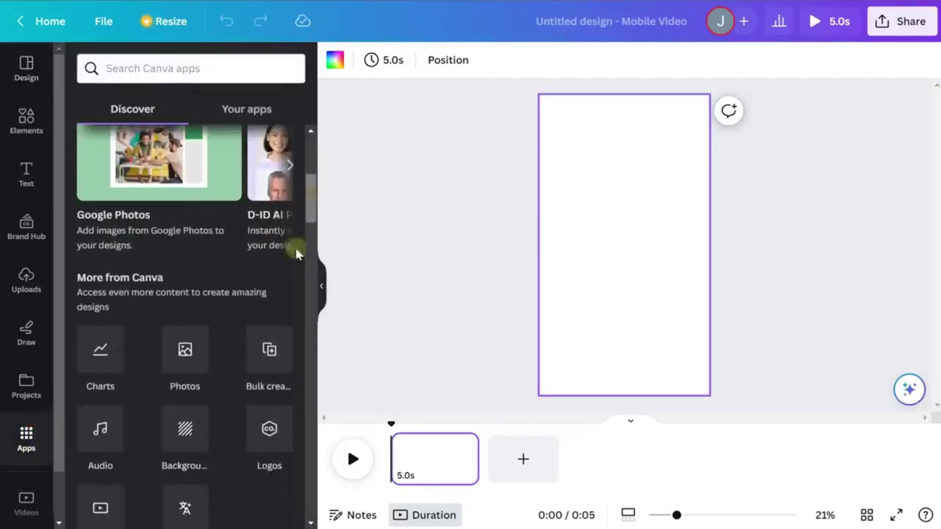
scroll(95, 453, "down", 1)
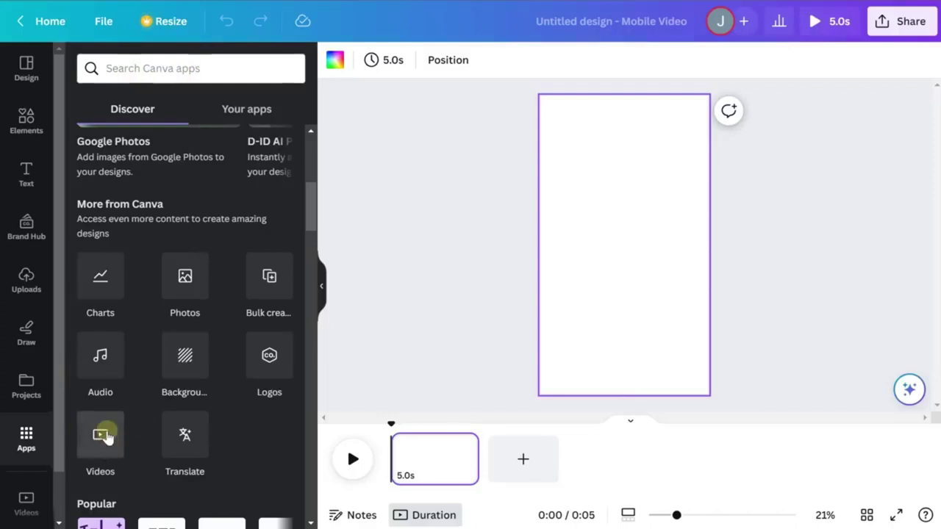
scroll(106, 433, "up", 1)
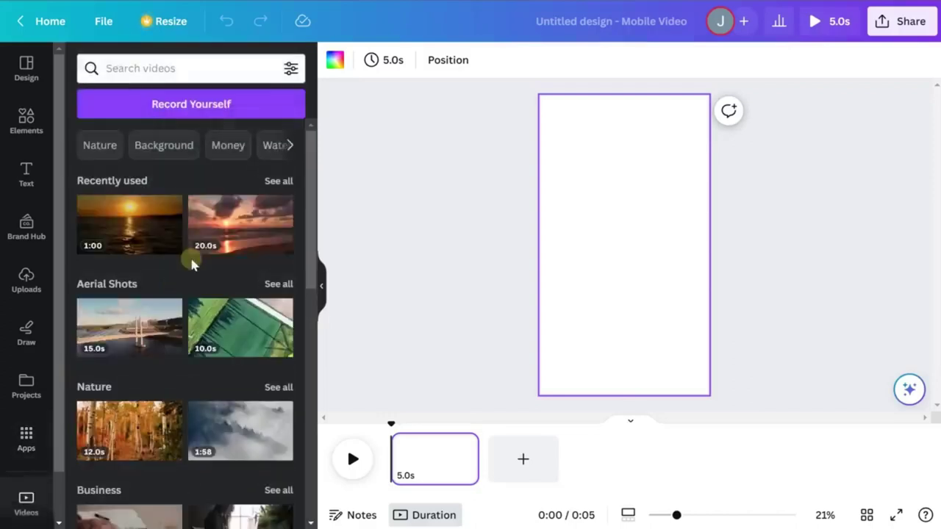
left_click(128, 68)
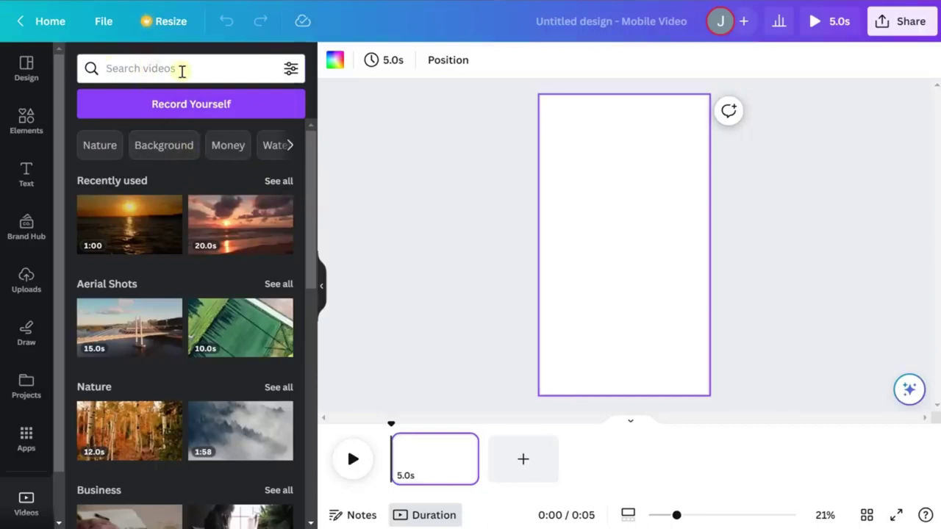
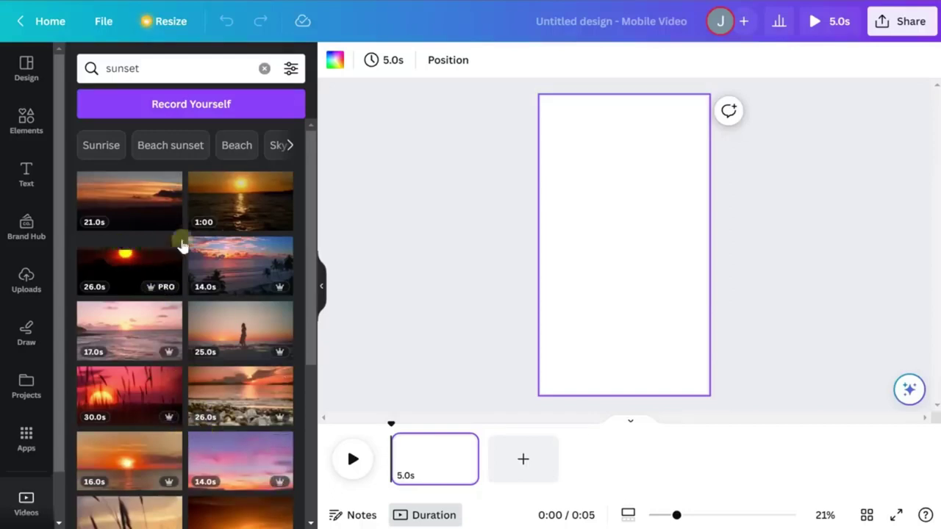
Step: Place the 1:00 clip of the sun setting over the sea on the blank page so that it fills the whole vertical frame
mouse_move(260, 228)
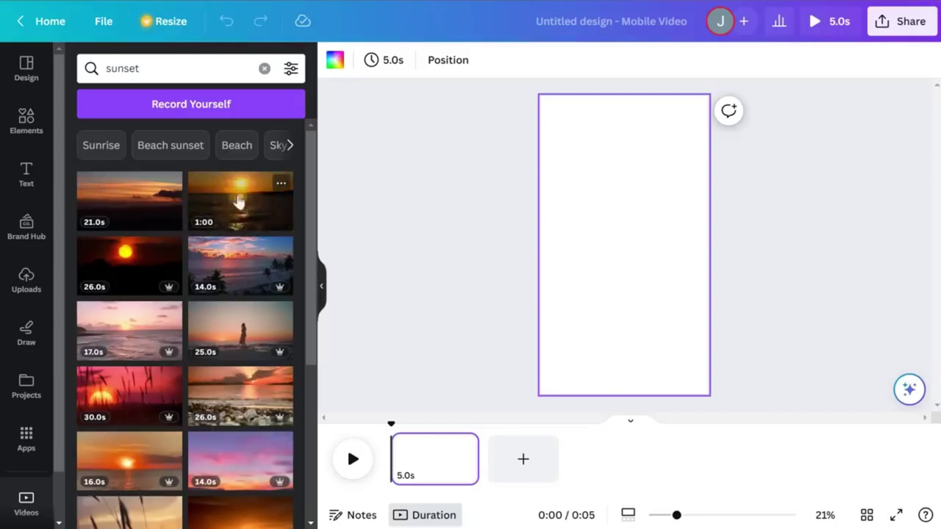
mouse_move(143, 450)
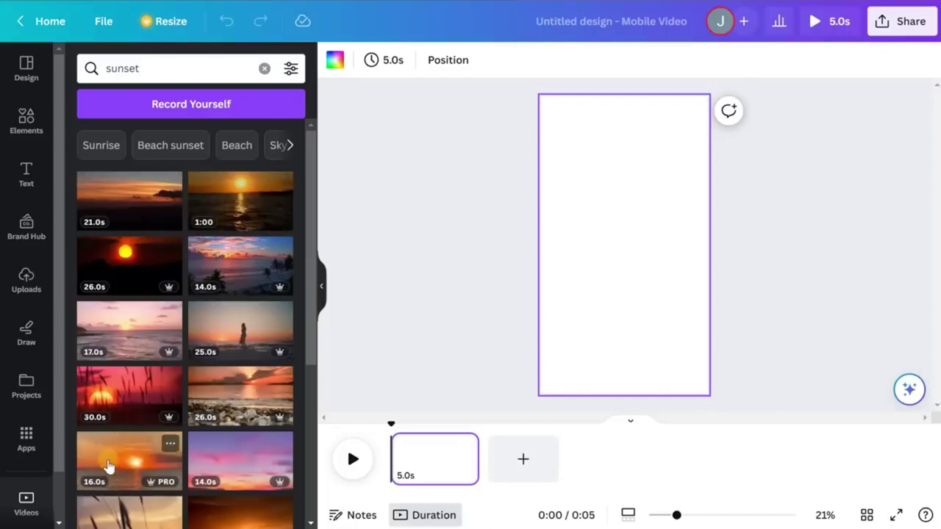
mouse_move(229, 224)
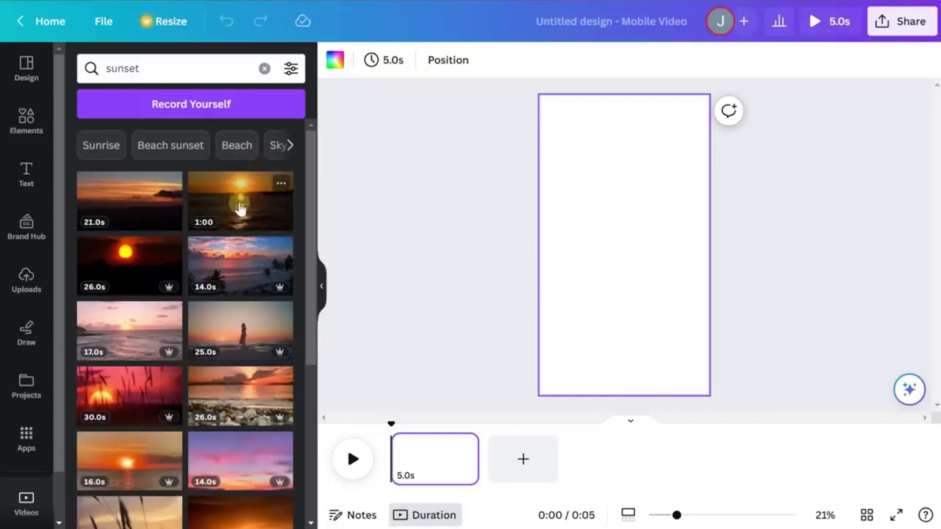
left_click_drag(240, 206, 550, 234)
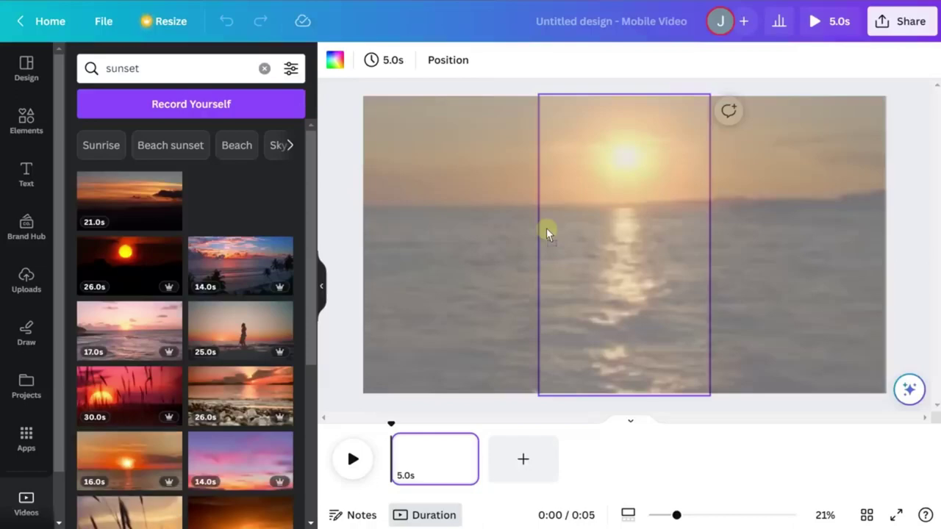
left_click_drag(546, 228, 513, 318)
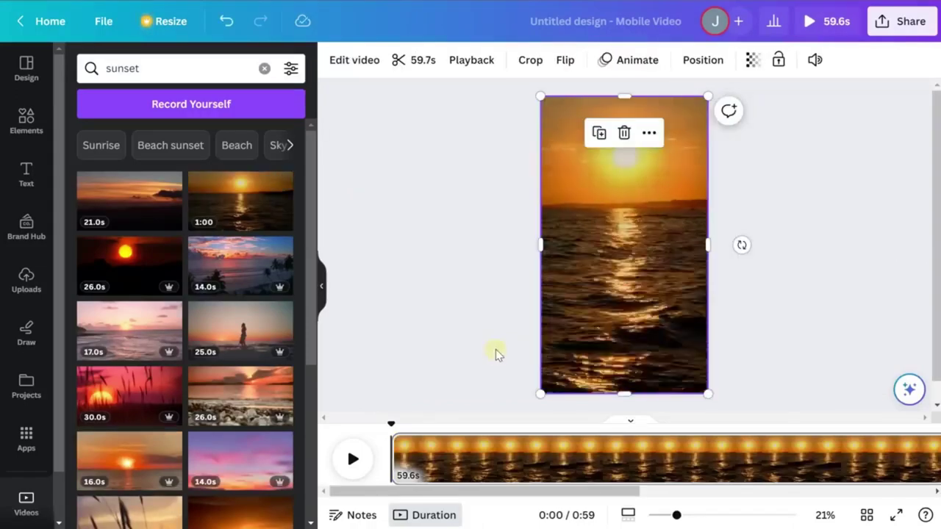
Step: Trim the end of the sunset clip so that it lasts 6.0 seconds, and deselect it
mouse_move(563, 309)
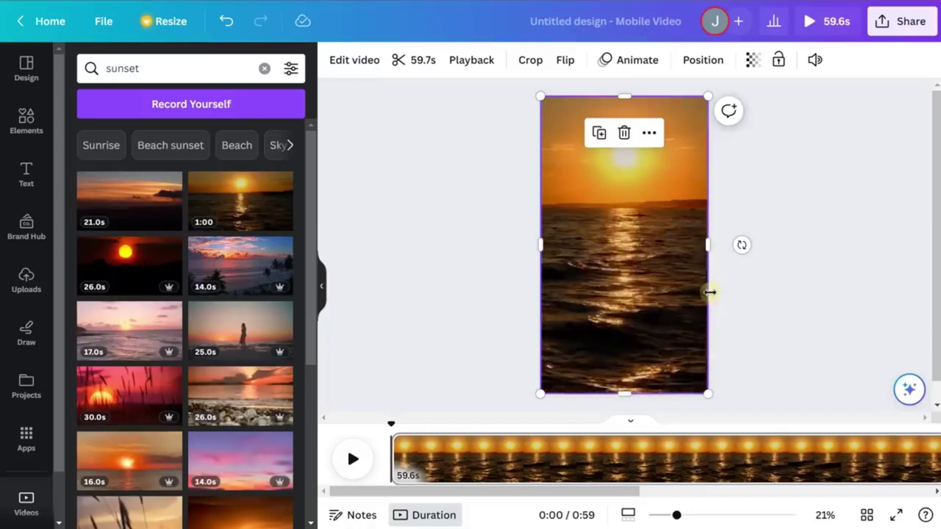
mouse_move(556, 191)
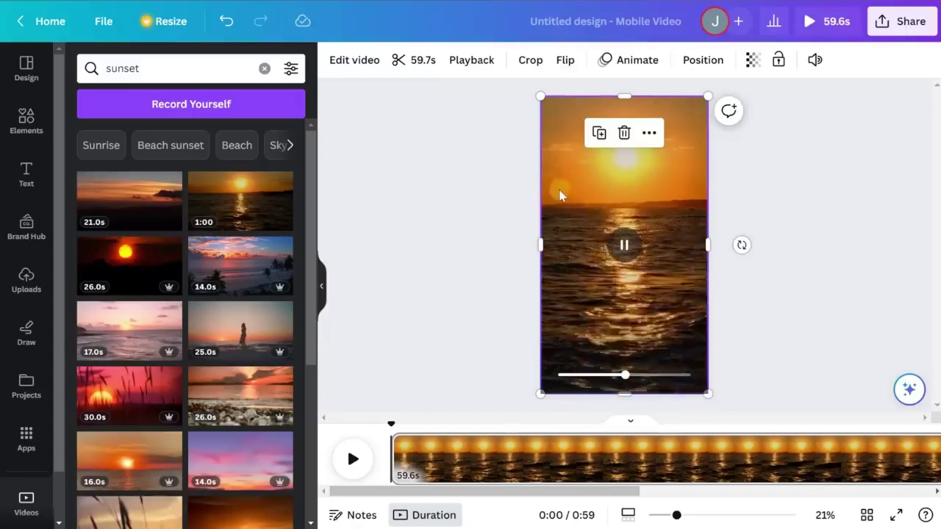
left_click(403, 63)
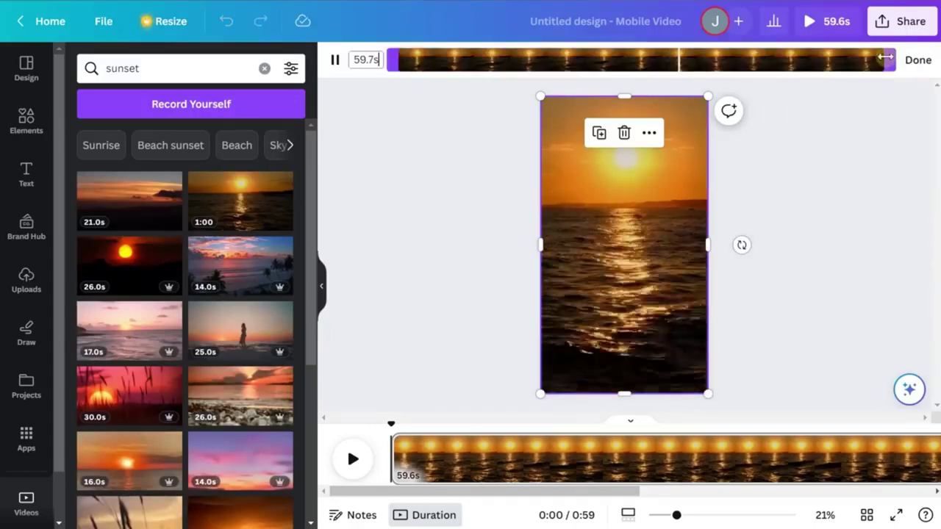
left_click_drag(886, 57, 454, 74)
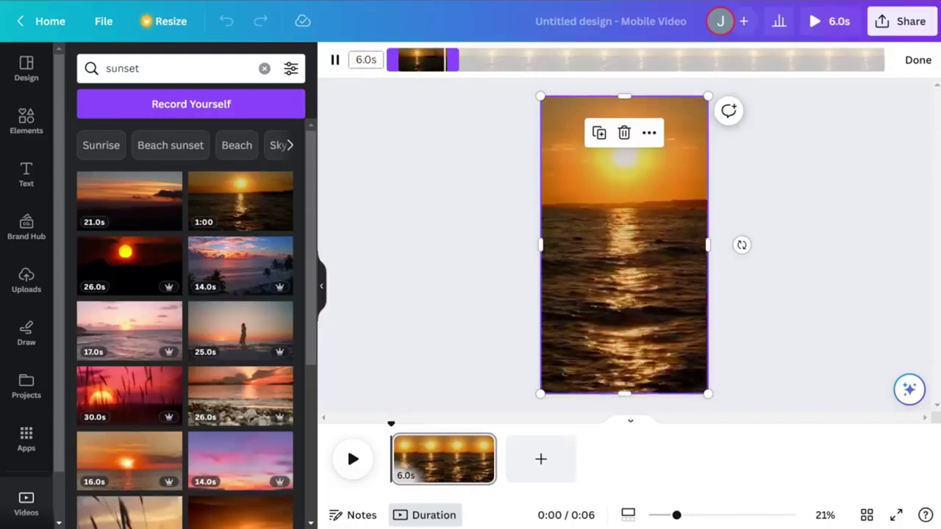
left_click(918, 60)
left_click(783, 284)
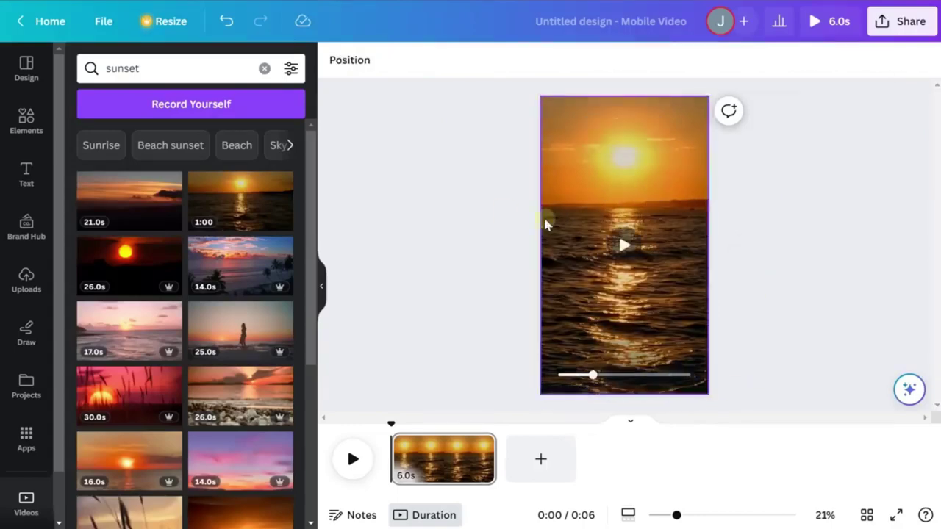
Step: Mute the sunset background clip by setting its volume to 0
left_click(597, 138)
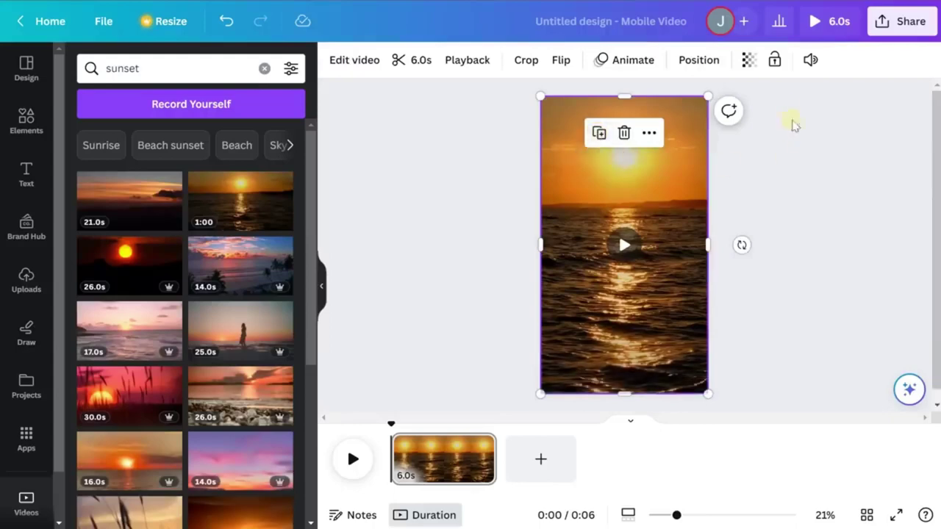
left_click(810, 60)
left_click_drag(759, 137, 471, 131)
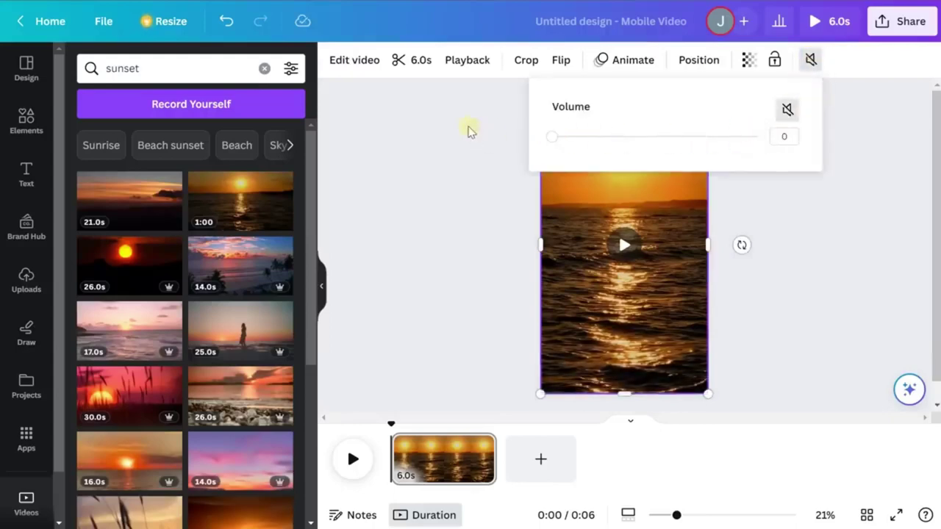
Step: Add a heading reading "TOPIC" and centre it horizontally over the sun on the sunset page
left_click(465, 199)
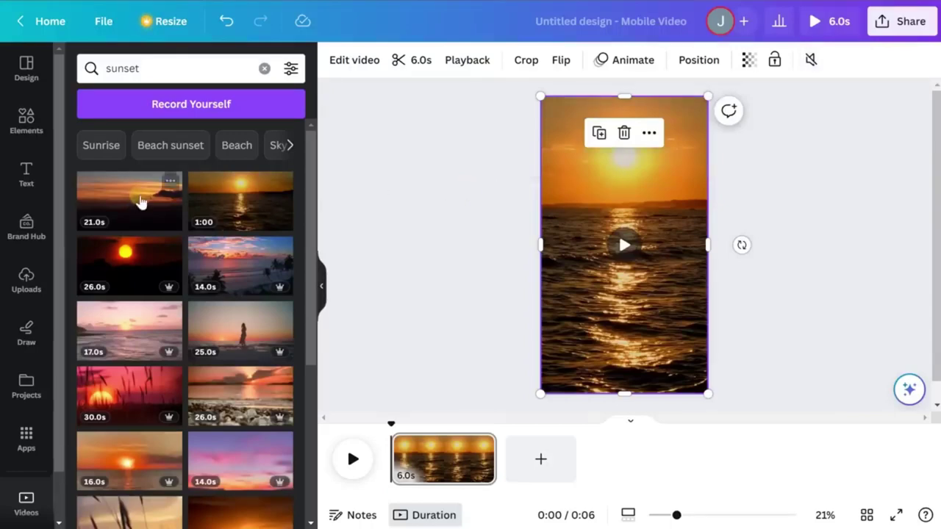
left_click(26, 176)
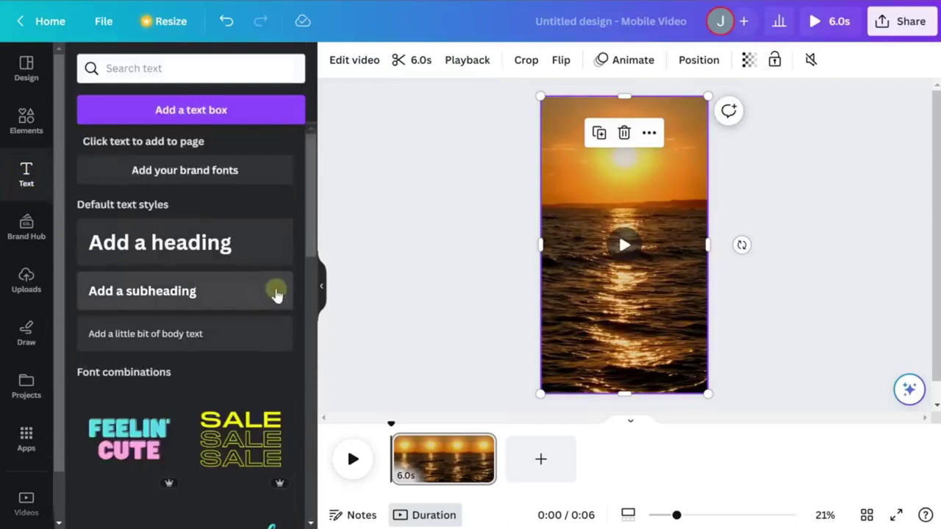
left_click_drag(125, 248, 605, 188)
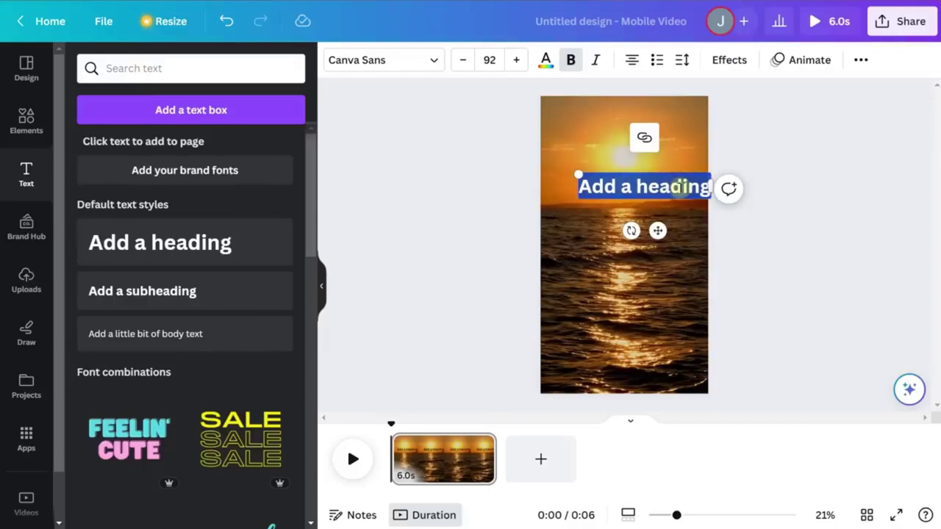
type("TOPI")
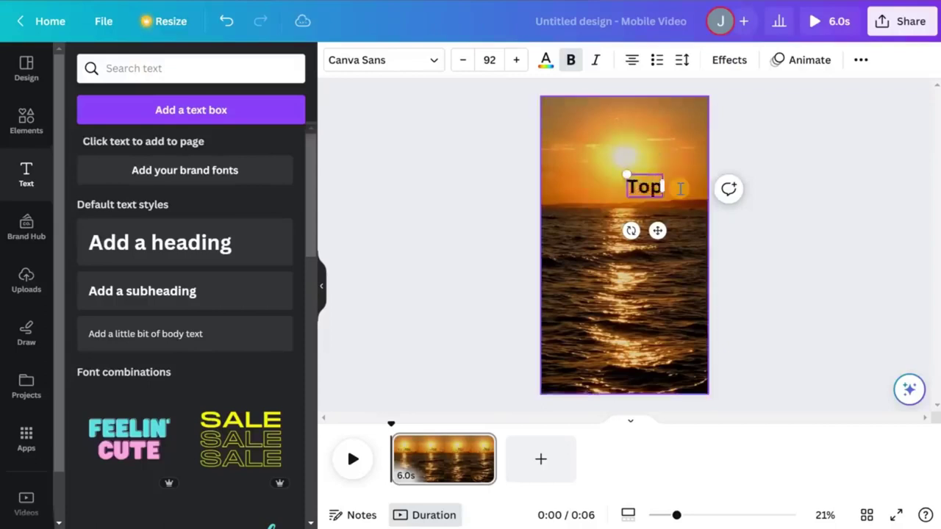
type("C")
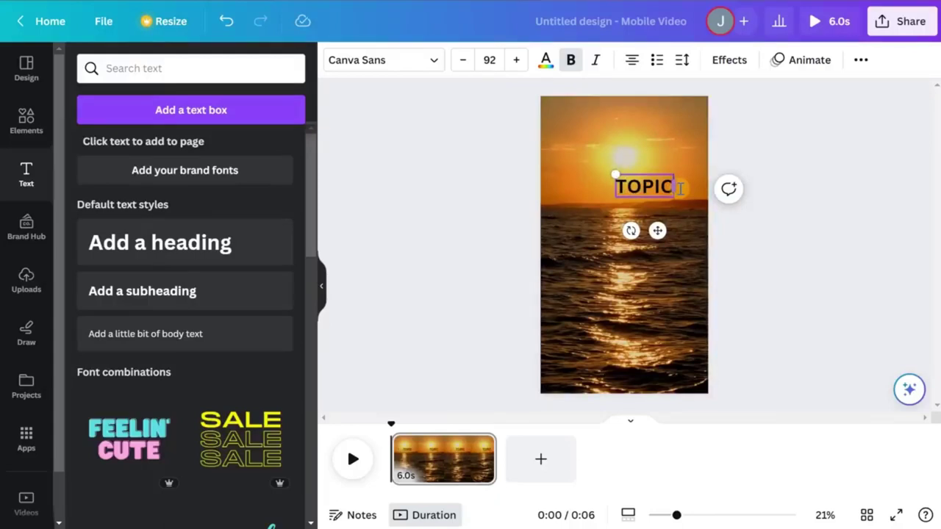
left_click(748, 222)
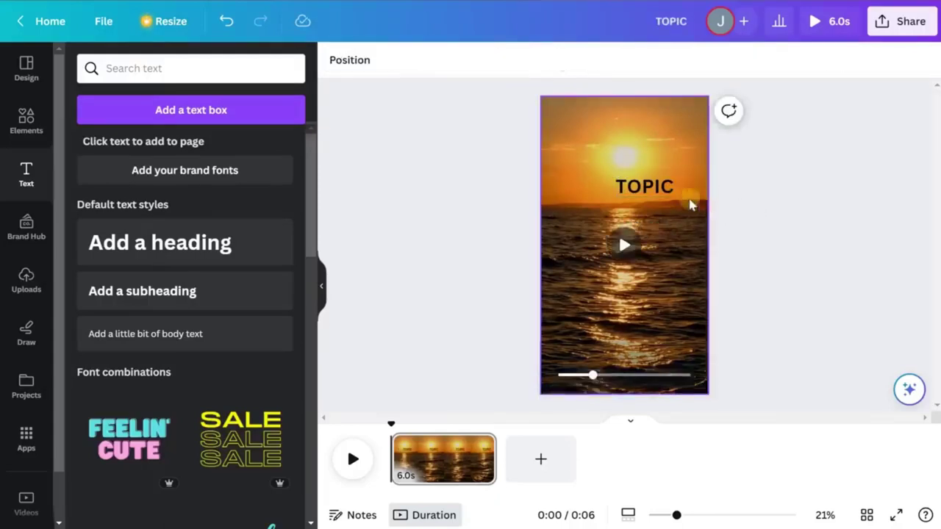
left_click(656, 194)
left_click_drag(656, 193, 635, 156)
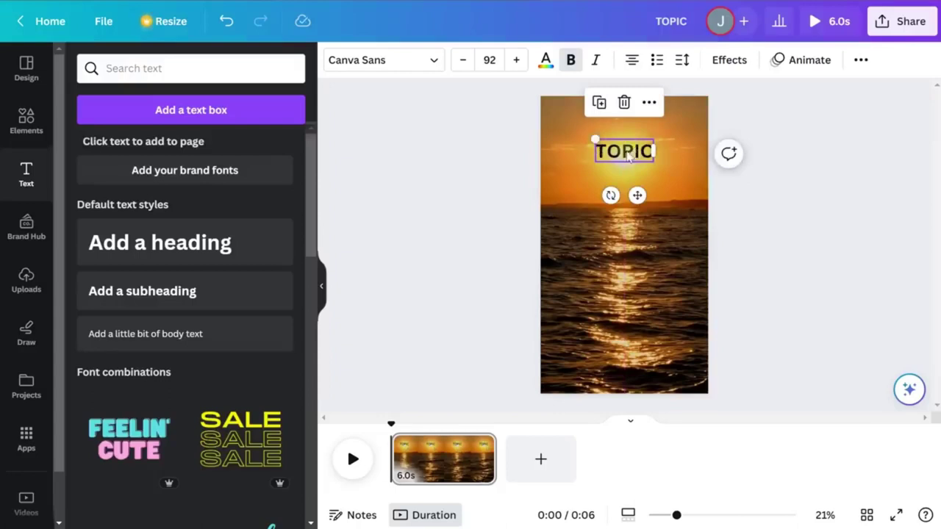
Step: Change the text colour of the TOPIC heading to white
double_click(621, 154)
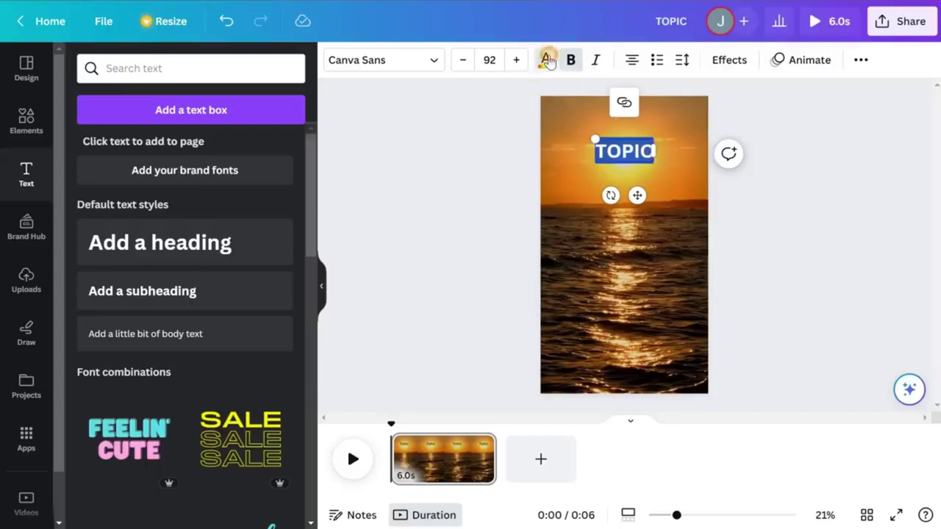
left_click(546, 60)
left_click(290, 324)
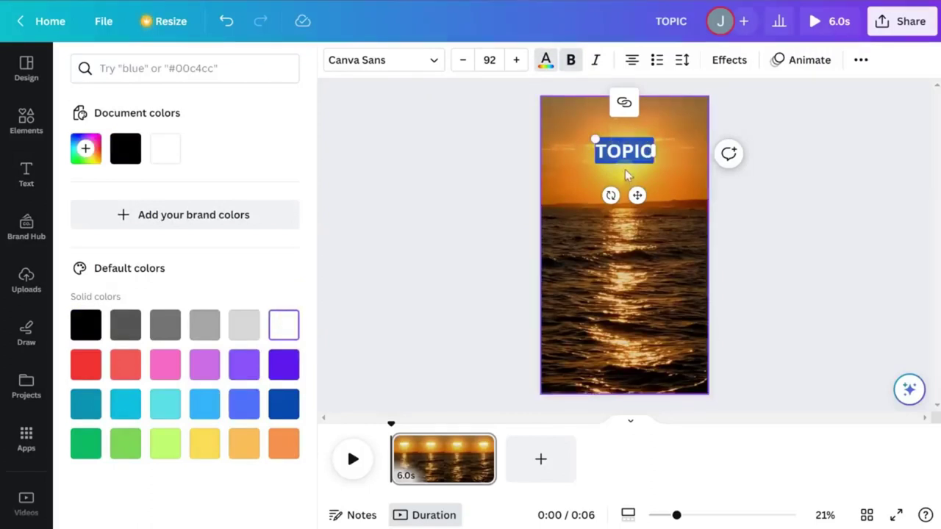
Step: Apply the Background text effect to the TOPIC heading, keeping its colour black, and deselect the heading
left_click(733, 61)
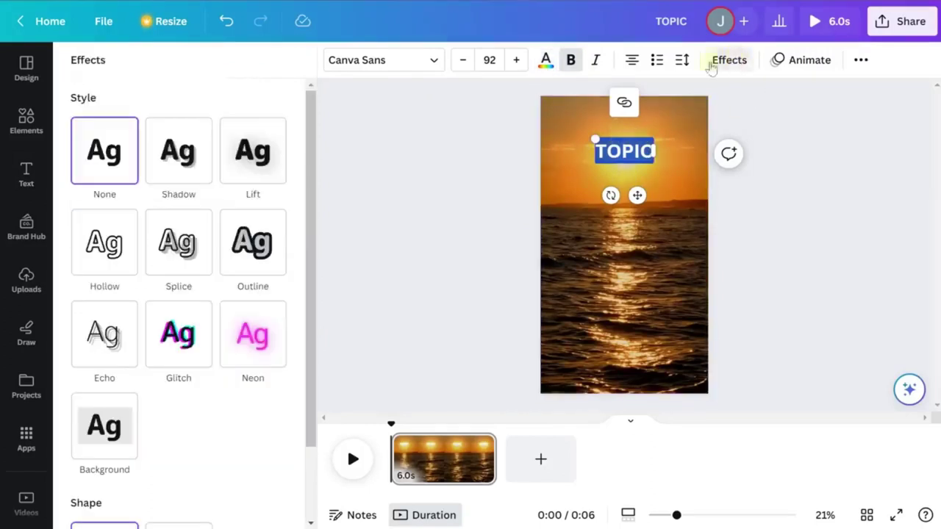
left_click(118, 426)
scroll(221, 434, "down", 3)
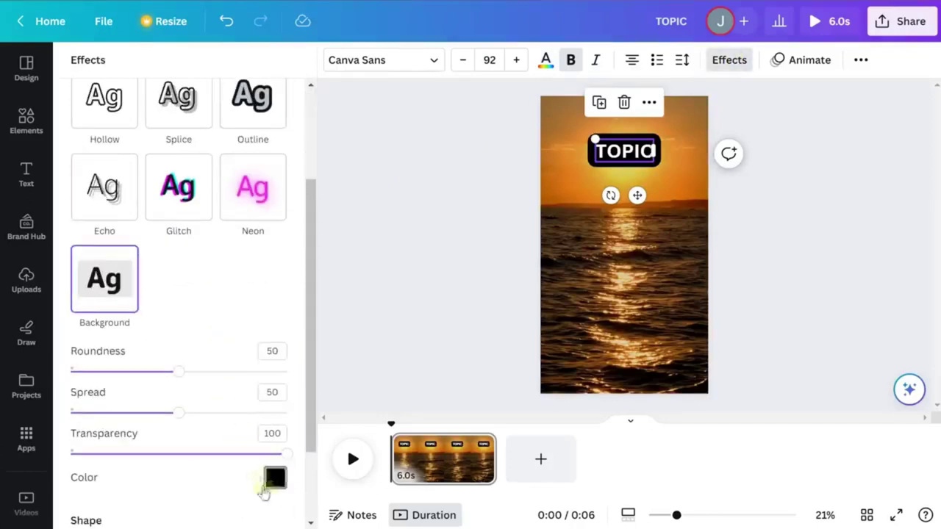
left_click(277, 479)
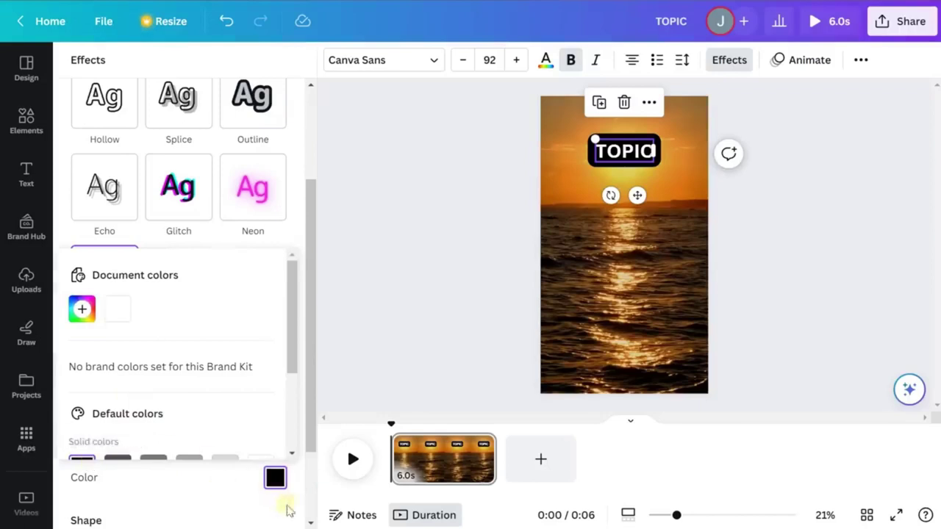
left_click(275, 477)
left_click(474, 170)
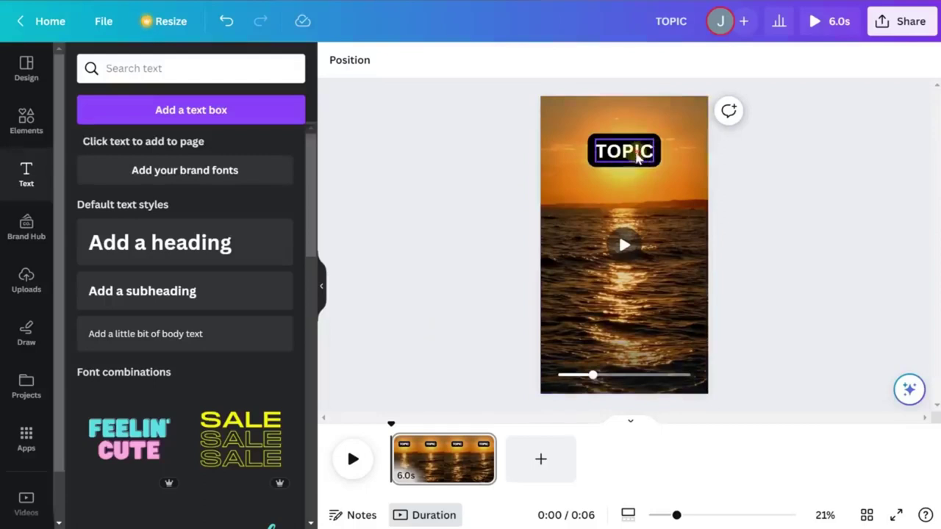
Step: Set the font of the TOPIC heading to Alatsi and deselect it
left_click(646, 152)
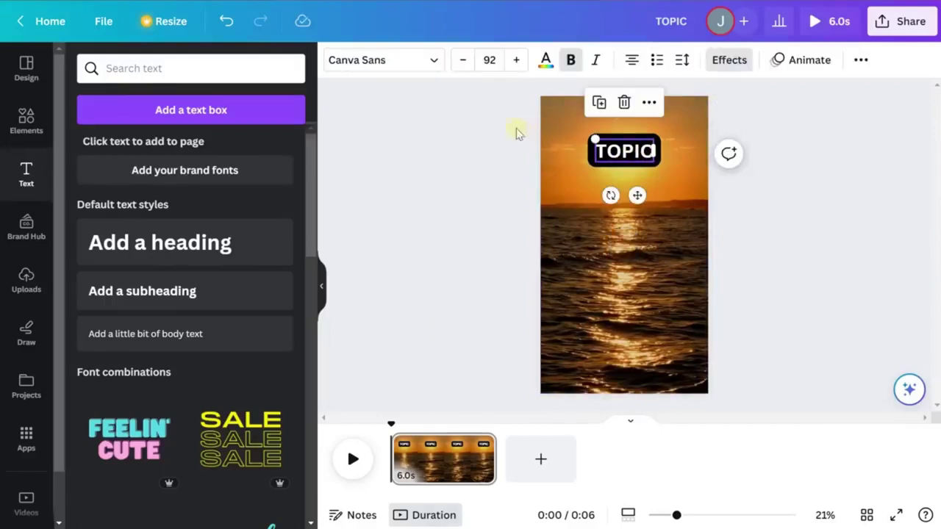
left_click(430, 60)
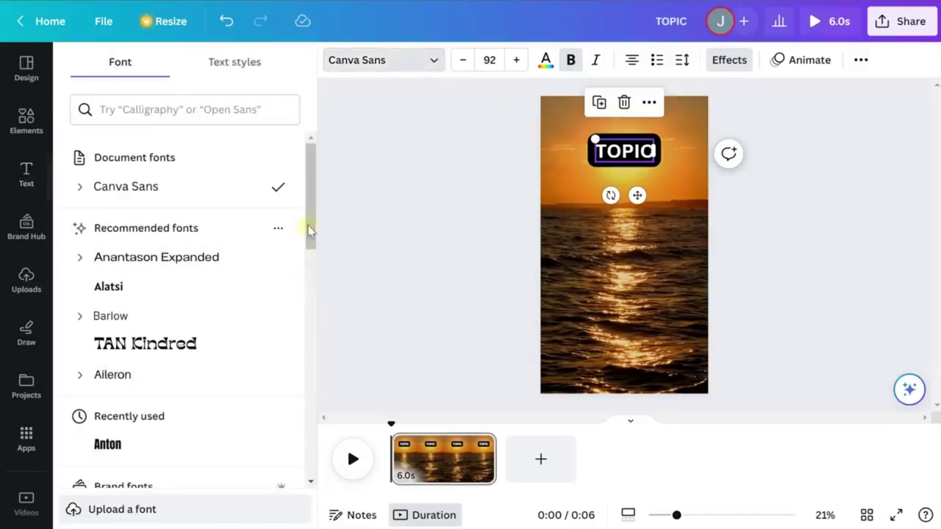
left_click(123, 291)
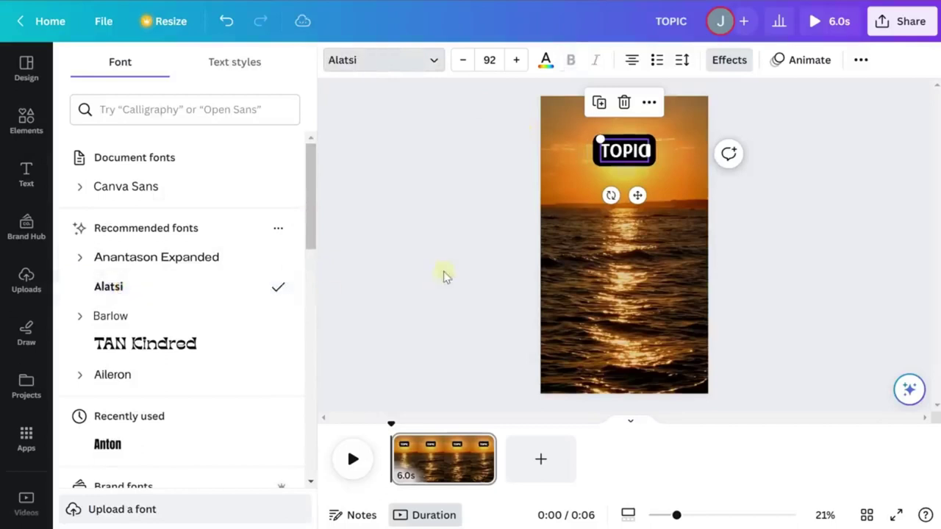
left_click(484, 199)
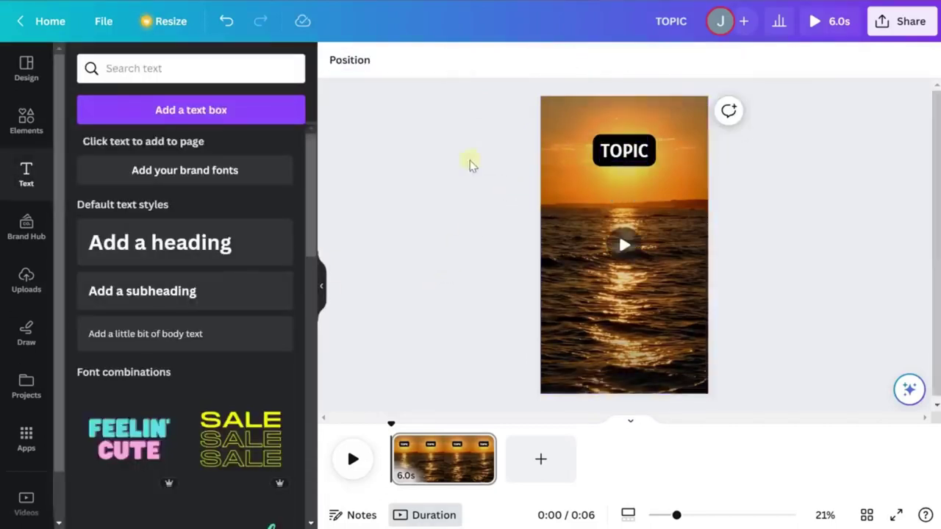
Step: Browse the list of available fonts for the TOPIC heading
left_click(621, 160)
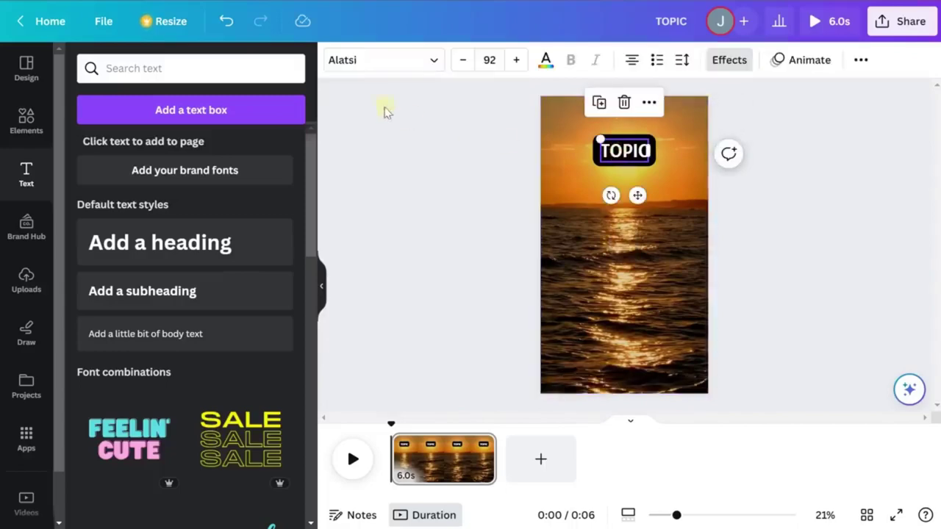
left_click(385, 59)
left_click_drag(316, 182, 308, 502)
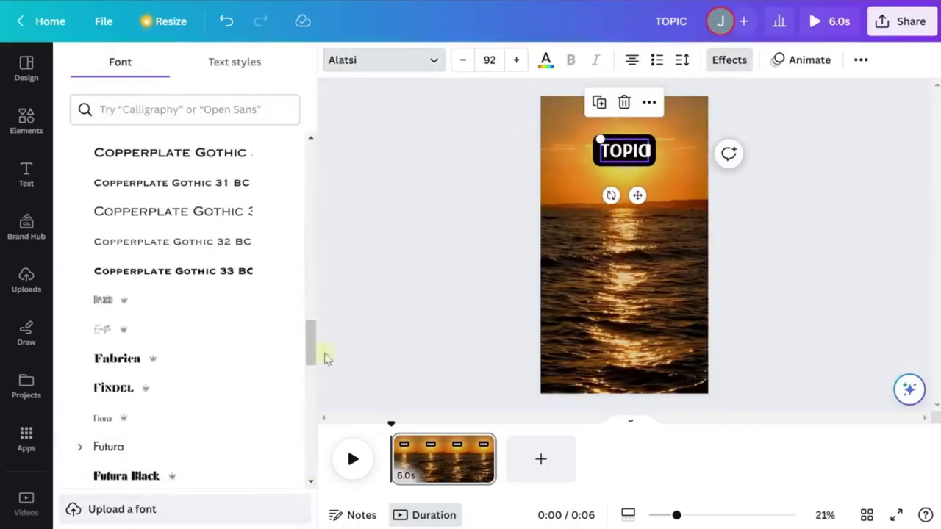
left_click_drag(311, 336, 312, 476)
scroll(311, 481, "down", 3)
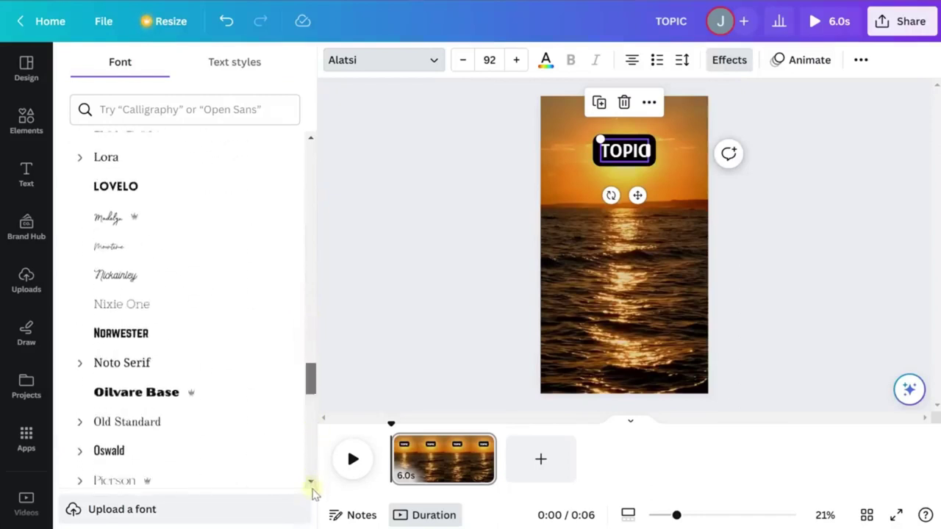
left_click_drag(318, 397, 300, 101)
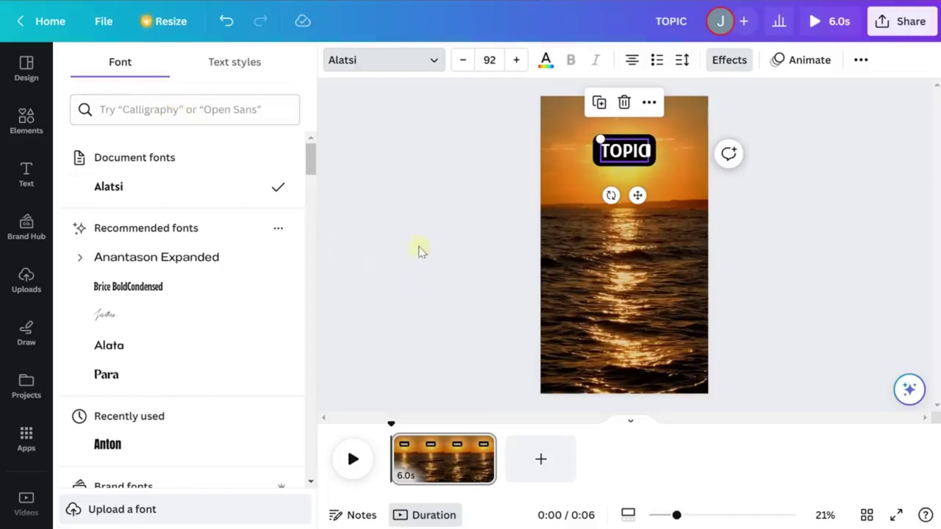
key("Escape")
left_click(425, 195)
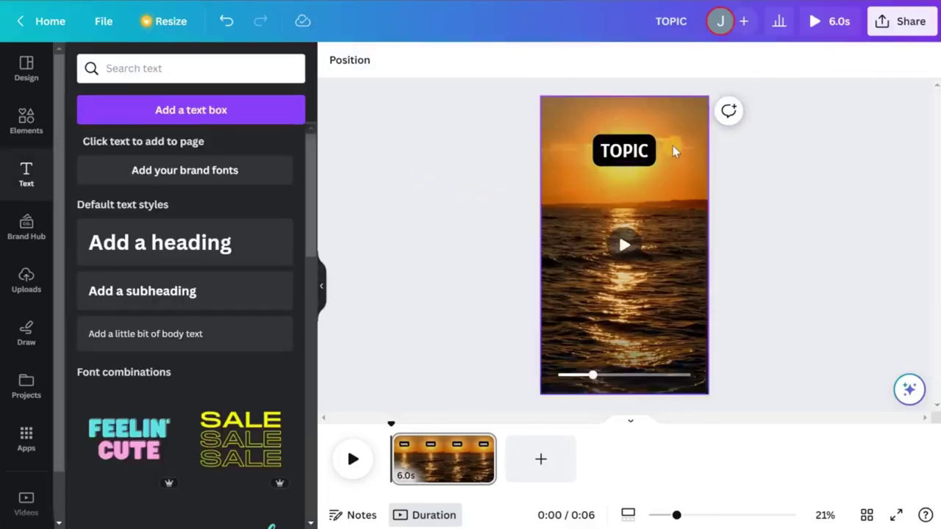
Step: Duplicate the TOPIC heading, place the copy in the middle of the page and change its text to "Part I"
left_click(629, 152)
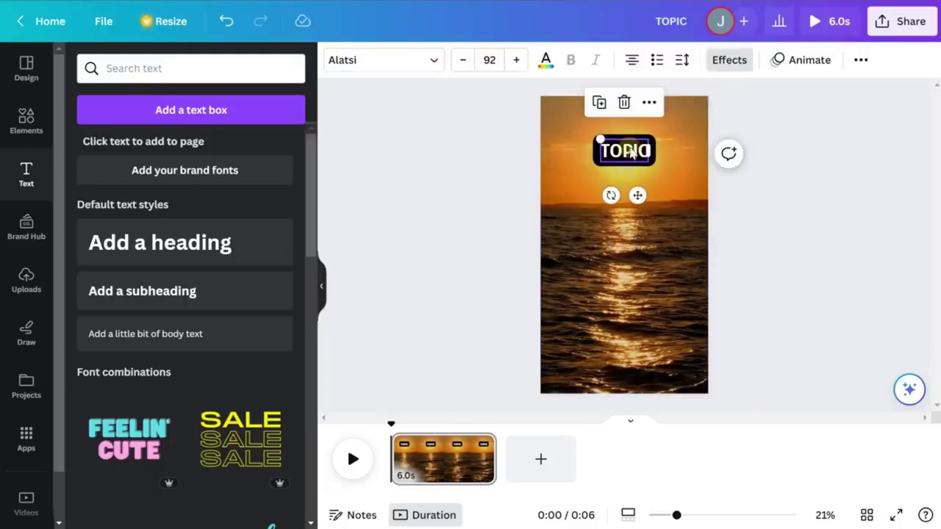
left_click(598, 104)
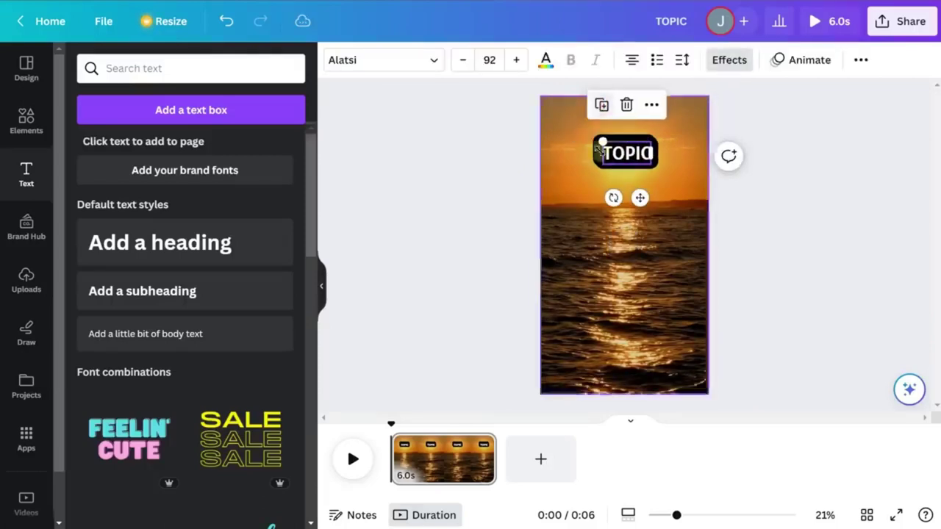
left_click_drag(630, 162, 625, 248)
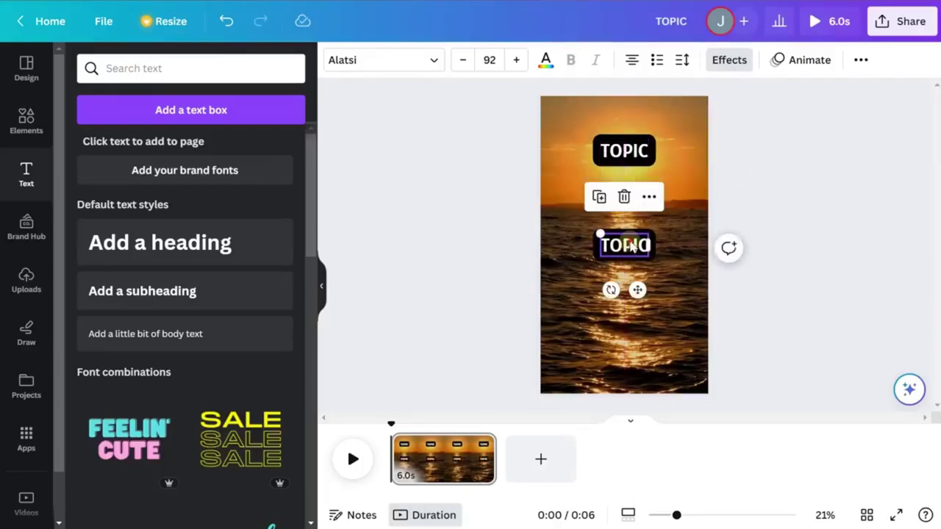
double_click(626, 247)
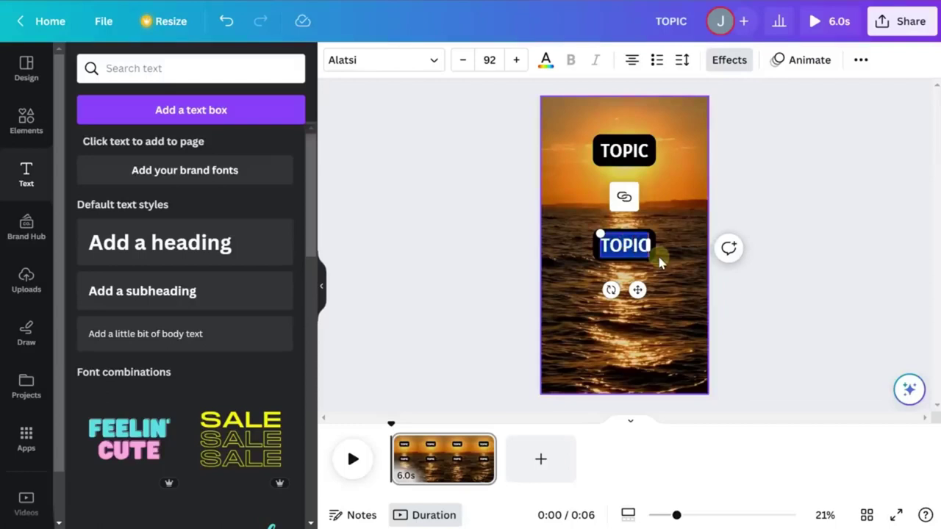
type("Part I")
left_click(794, 267)
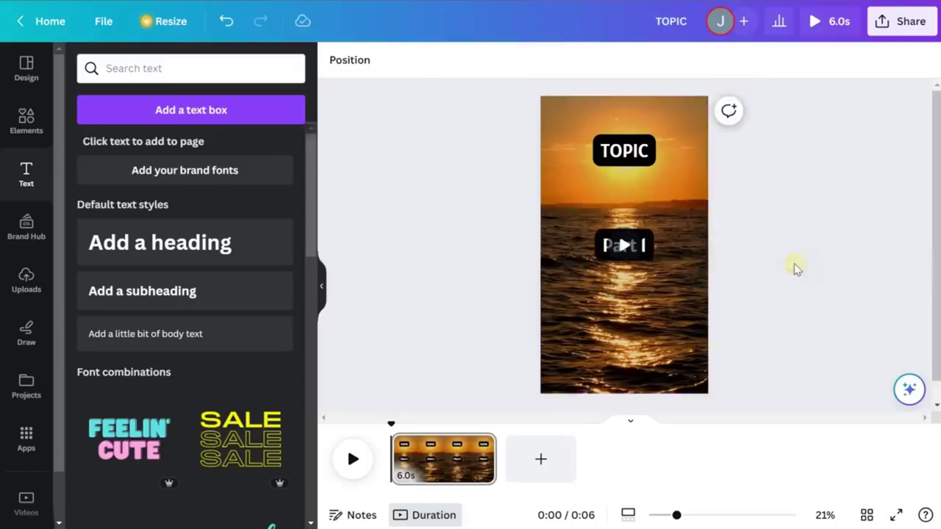
Step: Replace the Background effect on the Part I text with the Outline effect
left_click(652, 249)
double_click(646, 248)
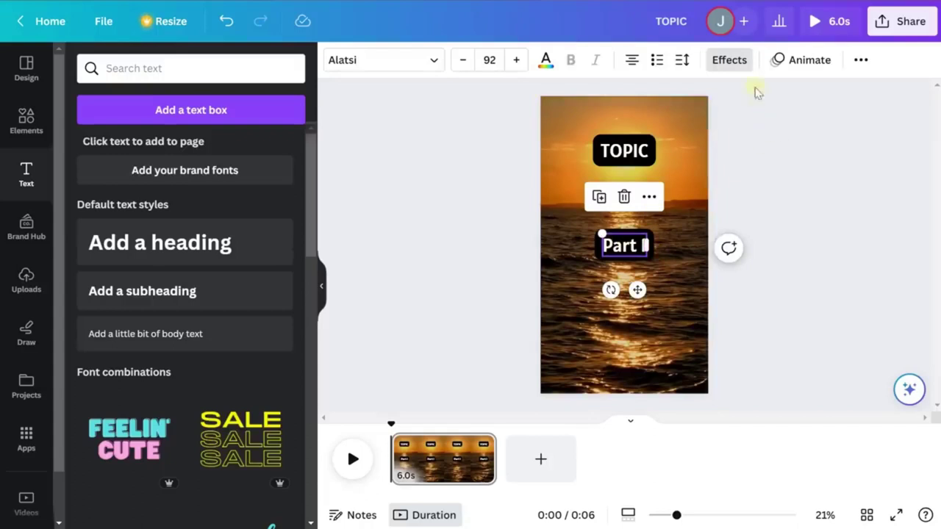
left_click(726, 62)
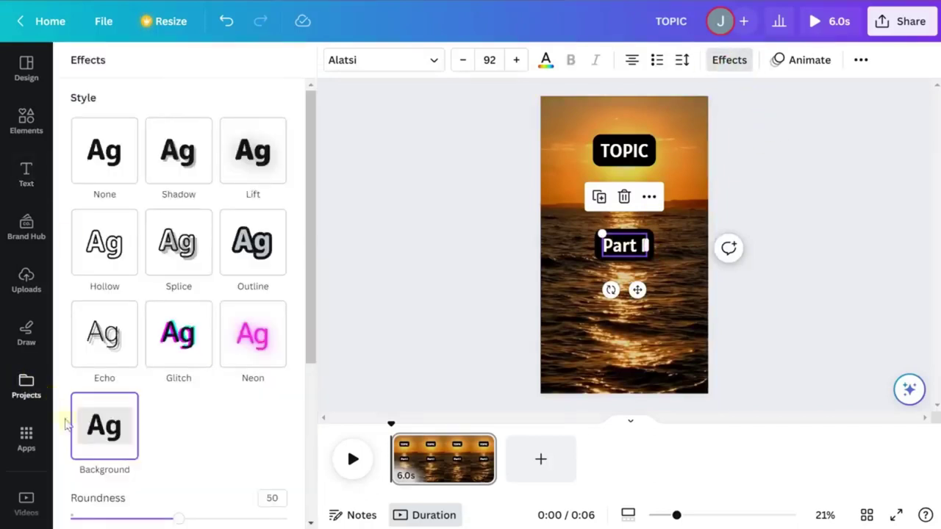
left_click(109, 152)
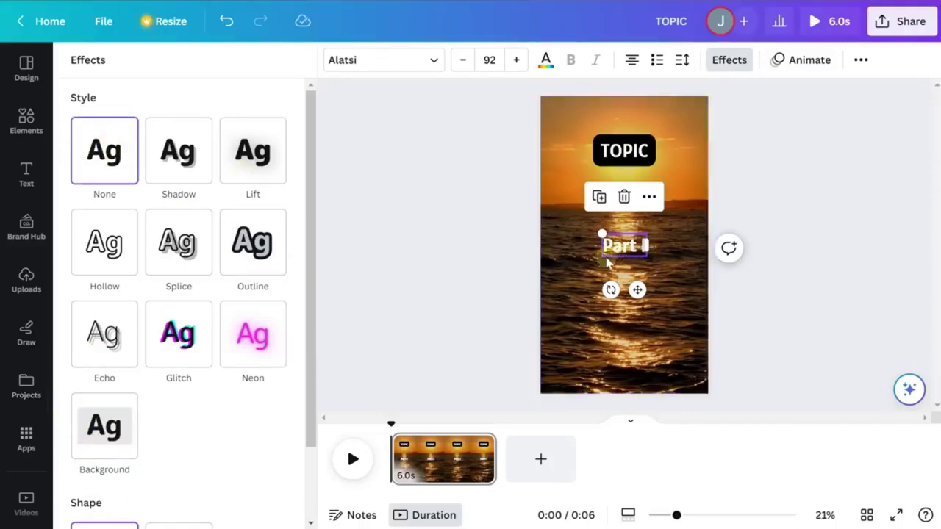
left_click(242, 245)
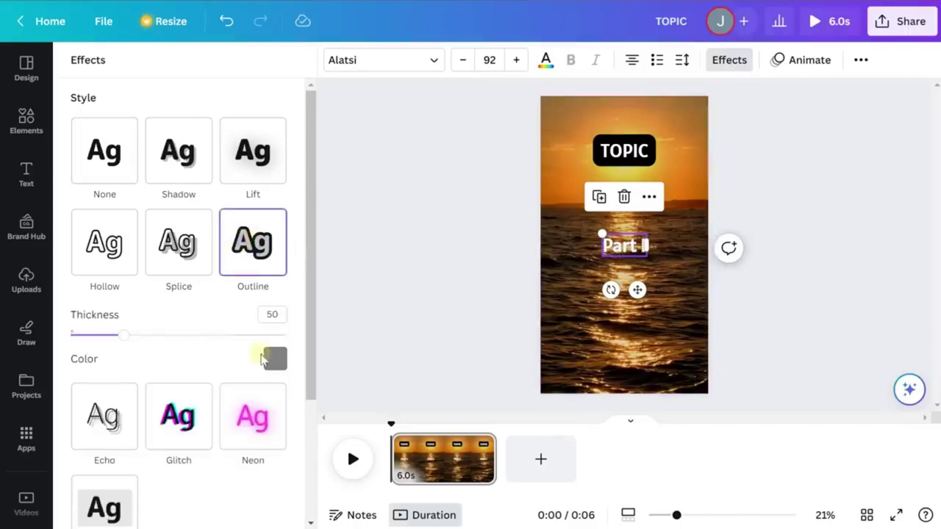
Step: Set the outline of the Part I text to black with a thickness of 86, and deselect the text
left_click(274, 359)
left_click(83, 341)
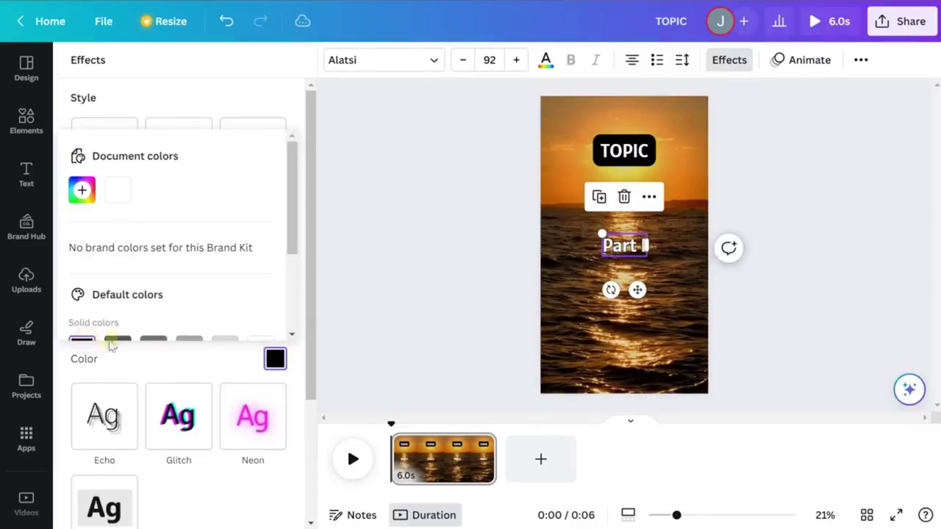
left_click(134, 346)
left_click_drag(122, 342, 163, 347)
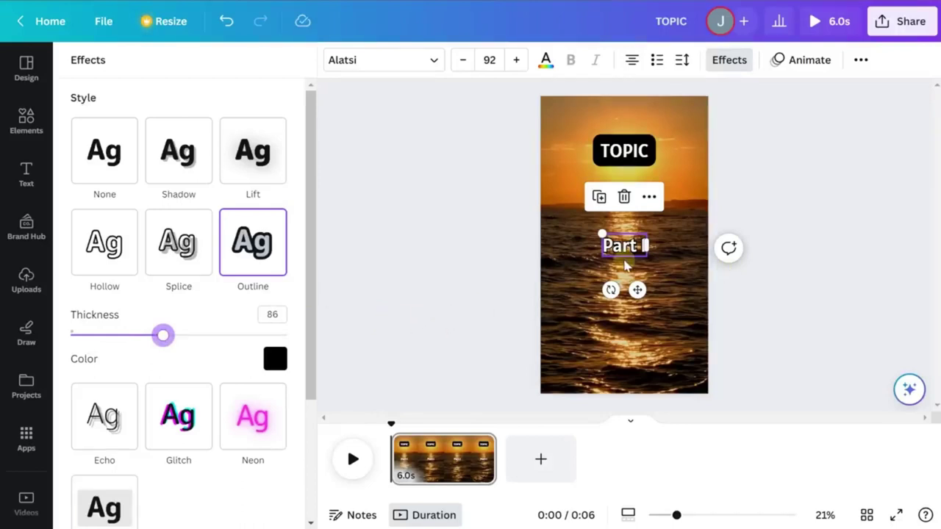
left_click(483, 274)
left_click(495, 297)
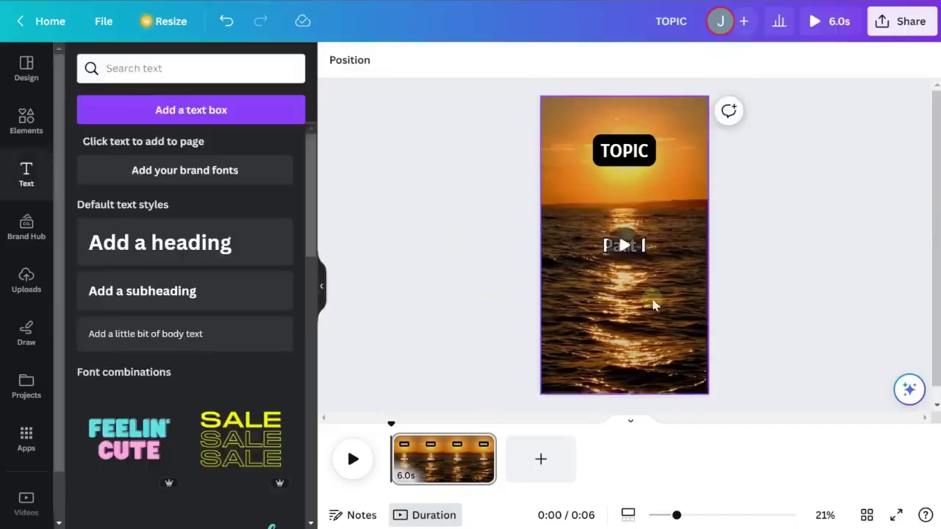
Step: Duplicate the "Part 1" text and place the copy directly below it on the page
left_click(640, 256)
left_click(642, 248)
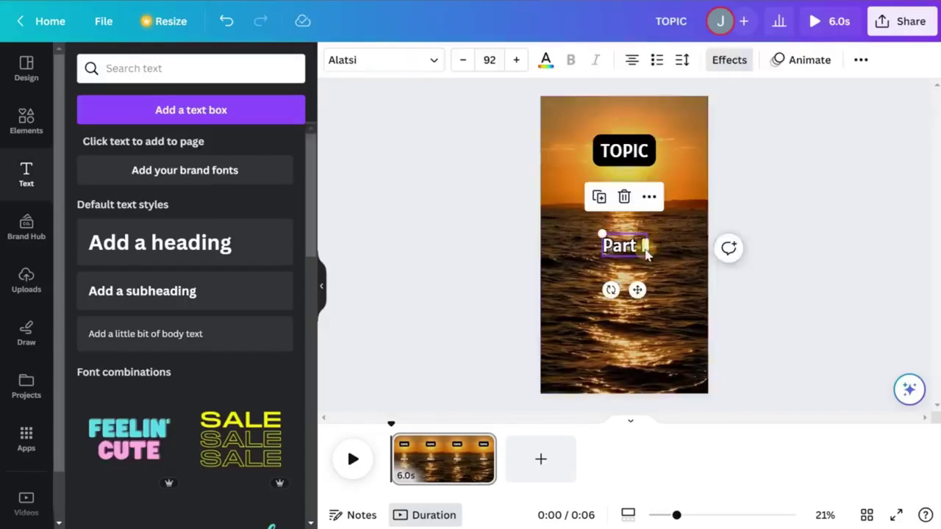
left_click(599, 199)
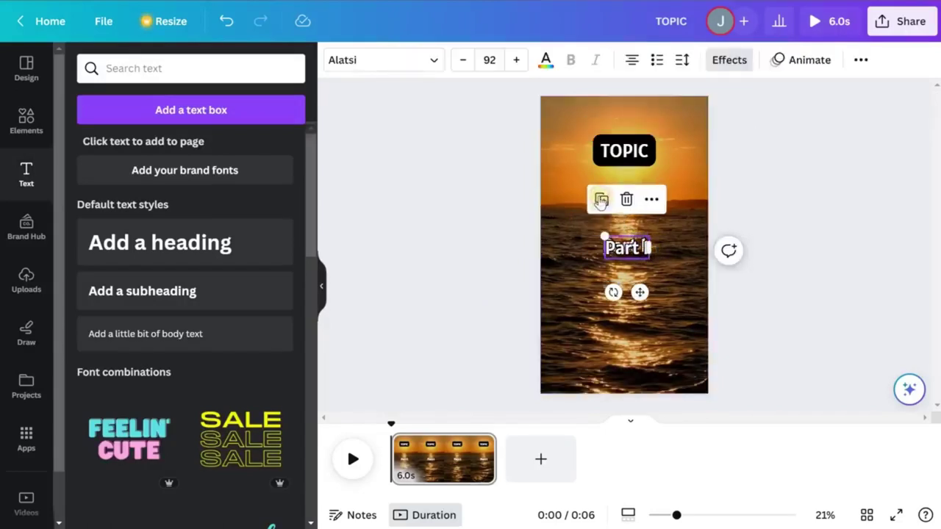
left_click_drag(624, 252, 628, 282)
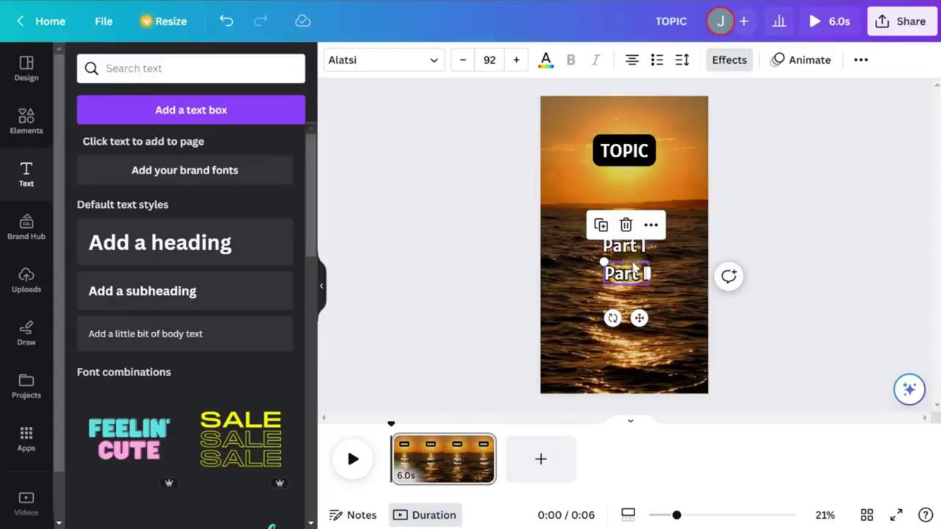
double_click(632, 279)
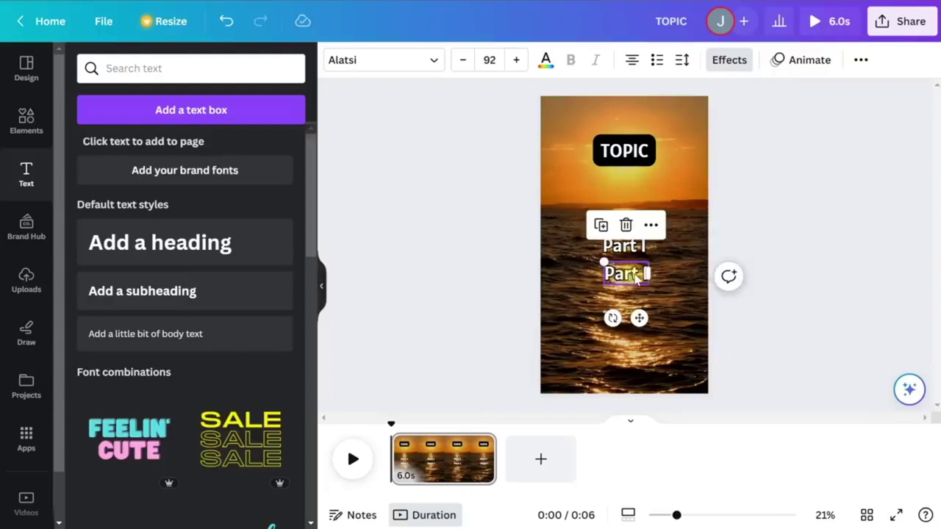
left_click(637, 280)
key("BackSpace")
key("BackSpace")
key("BackSpace")
key("BackSpace")
type("2")
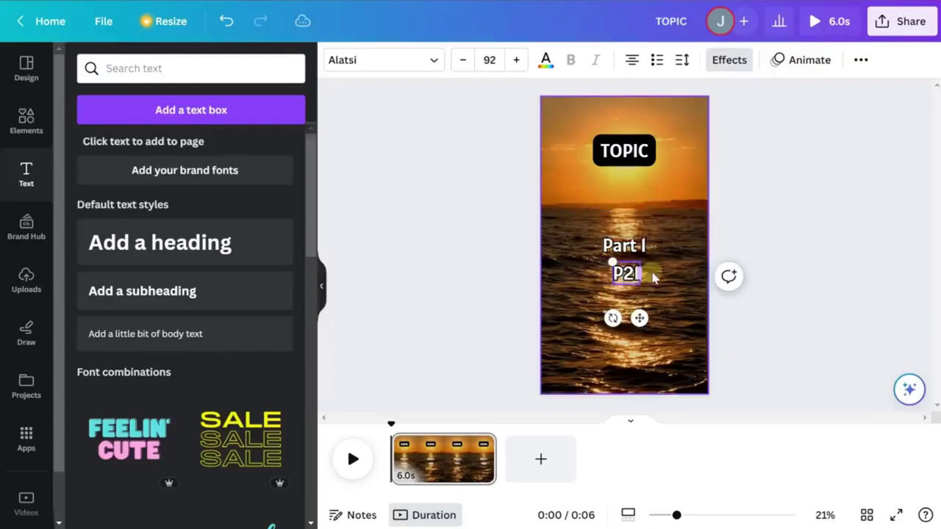
key("ctrl+z")
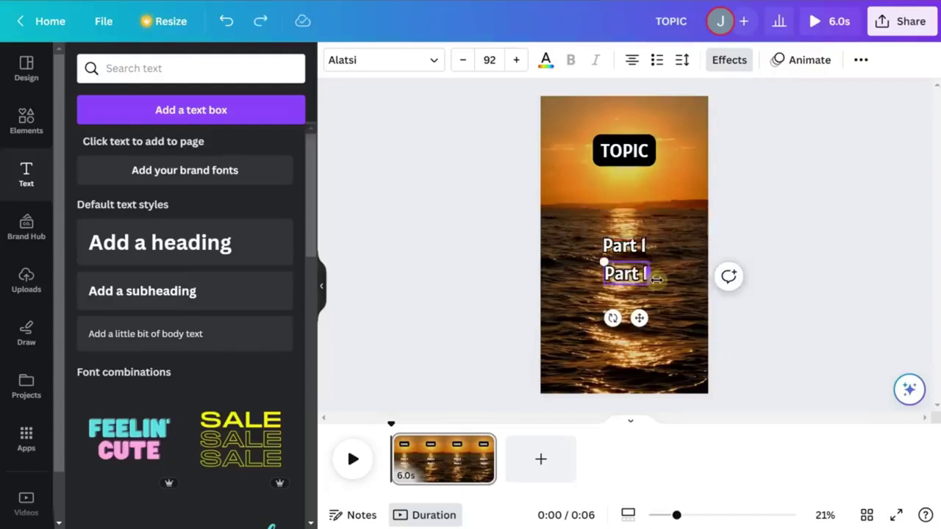
Step: Change the lower copy's text to "Part 2" and widen its text box on both sides to span most of the page width
key("BackSpace")
type("2")
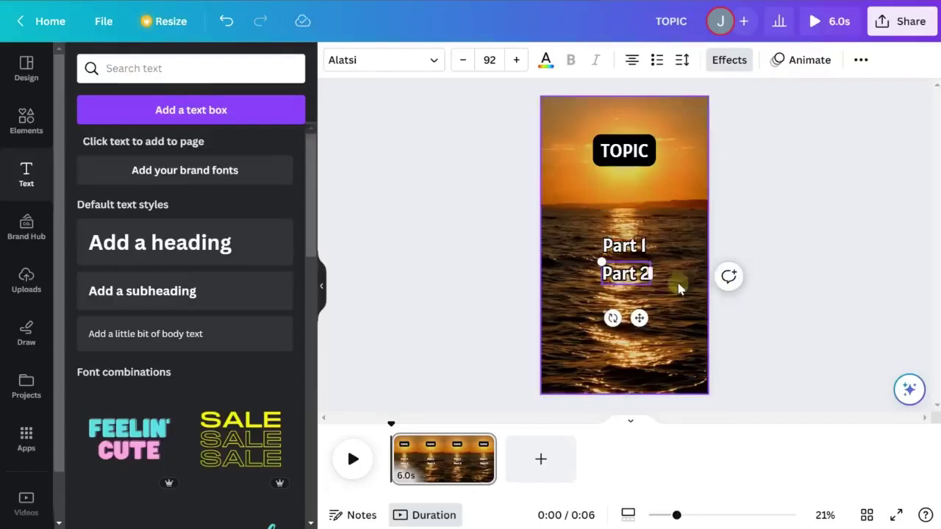
double_click(644, 273)
left_click_drag(651, 273, 691, 274)
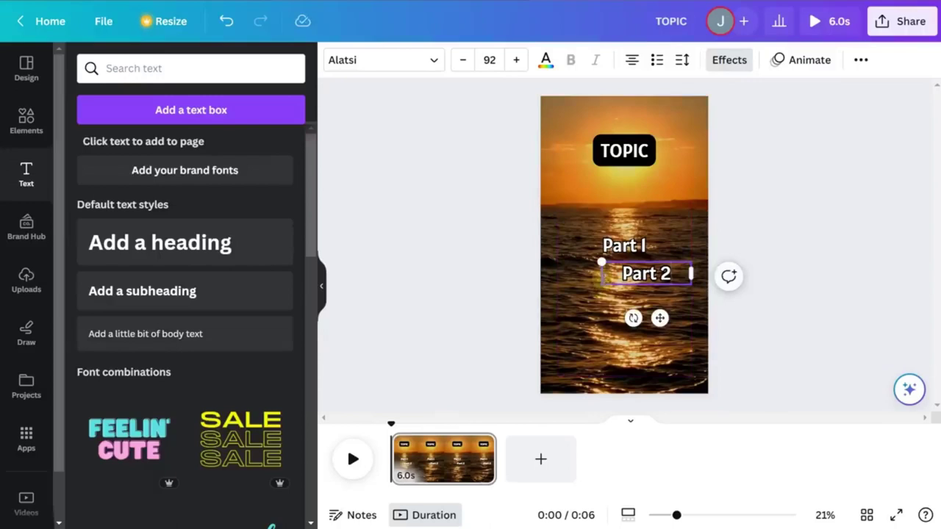
left_click_drag(595, 274, 555, 275)
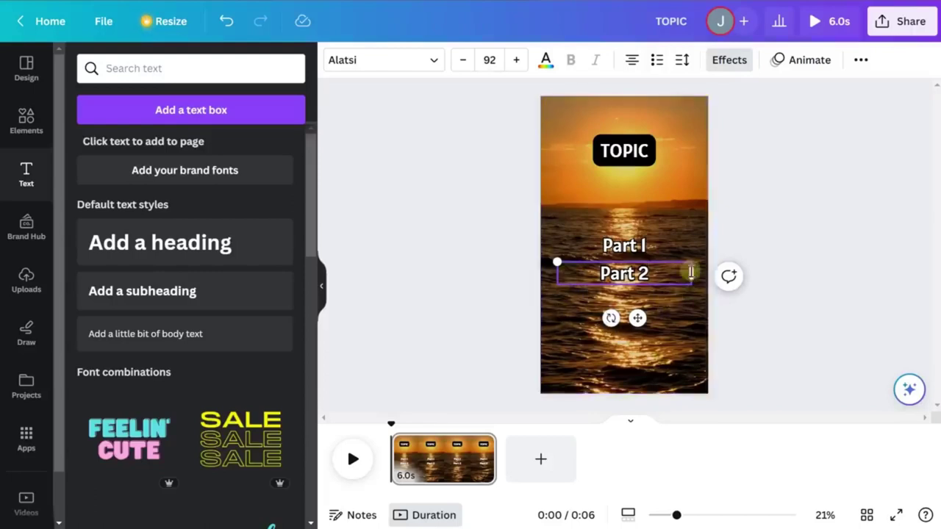
Step: Widen the "Part 1" text box on both sides to match the "Part 2" box, and deselect it
left_click(644, 250)
left_click_drag(650, 246, 694, 246)
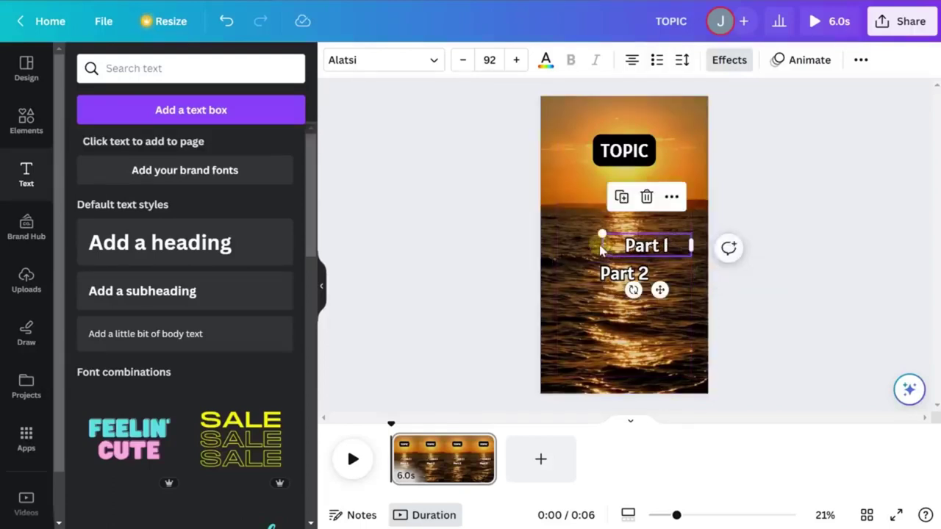
left_click_drag(602, 245, 557, 244)
left_click_drag(668, 246, 695, 247)
left_click(780, 332)
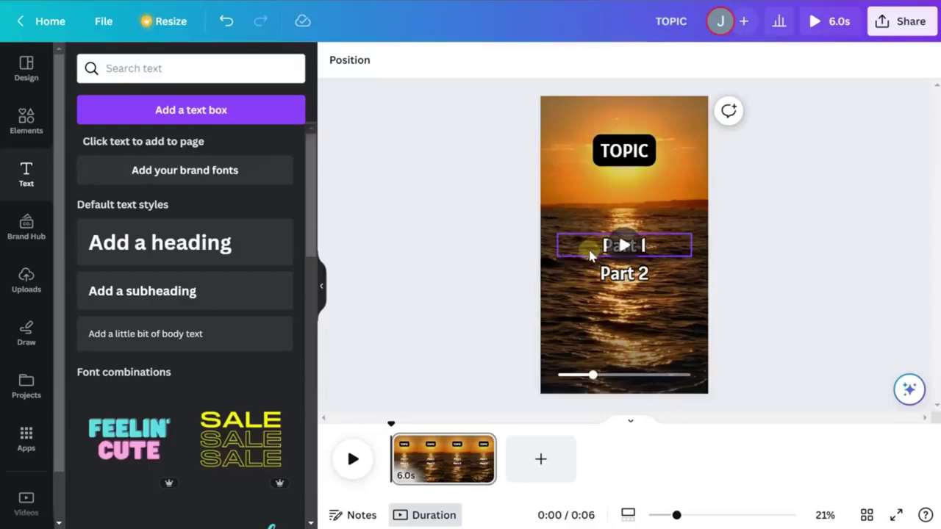
Step: Show the timing of the "Part 1" text and shorten its end to about 0:03 on the timeline
right_click(592, 249)
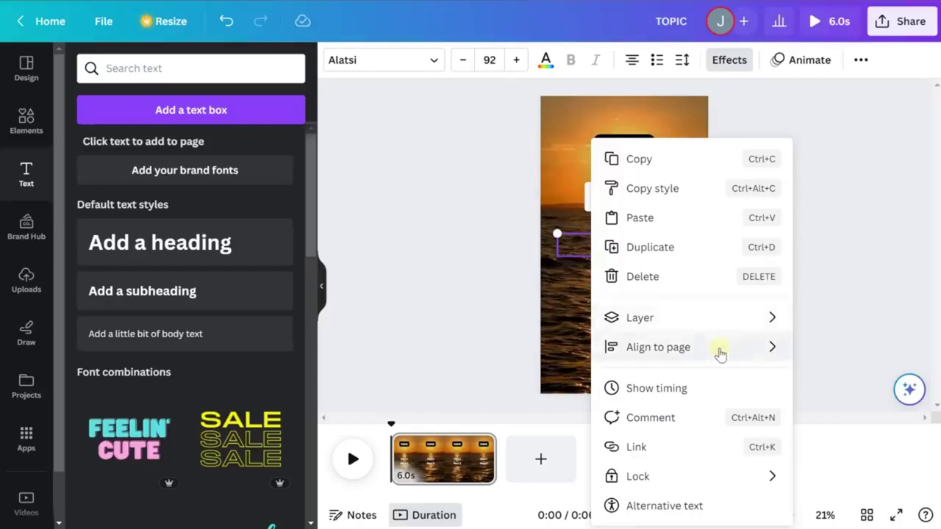
left_click(657, 389)
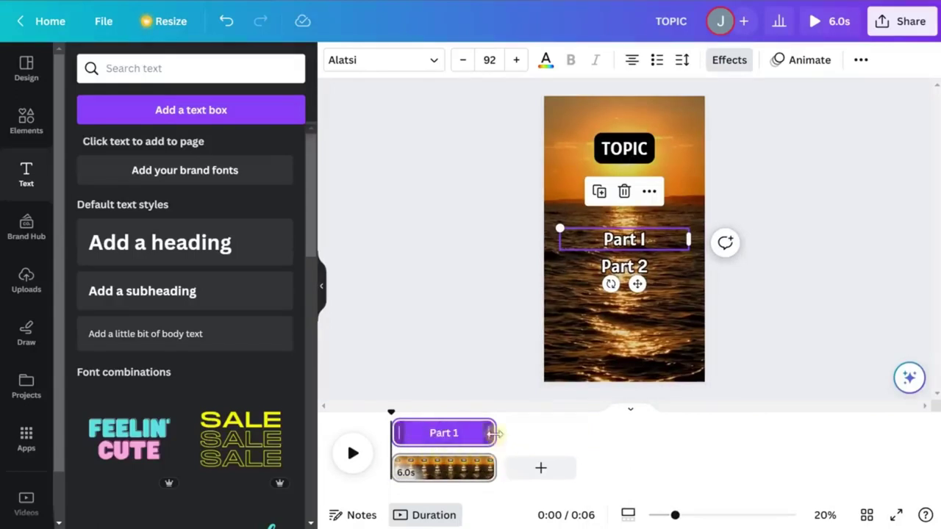
left_click_drag(491, 429, 444, 440)
left_click_drag(446, 440, 451, 439)
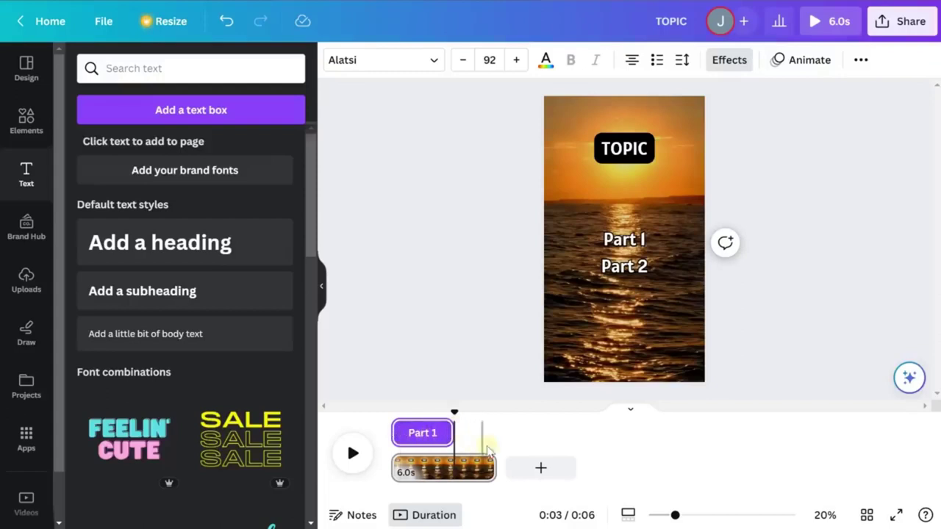
Step: Trim the start of the "Part 2" text to about 0:03 so it runs to the page's end, and deselect it
left_click(624, 270)
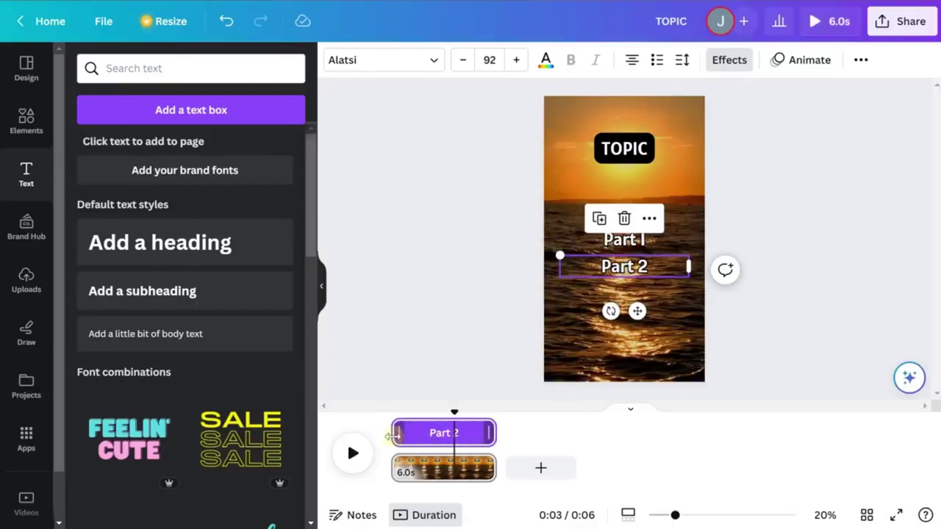
left_click_drag(398, 435, 458, 437)
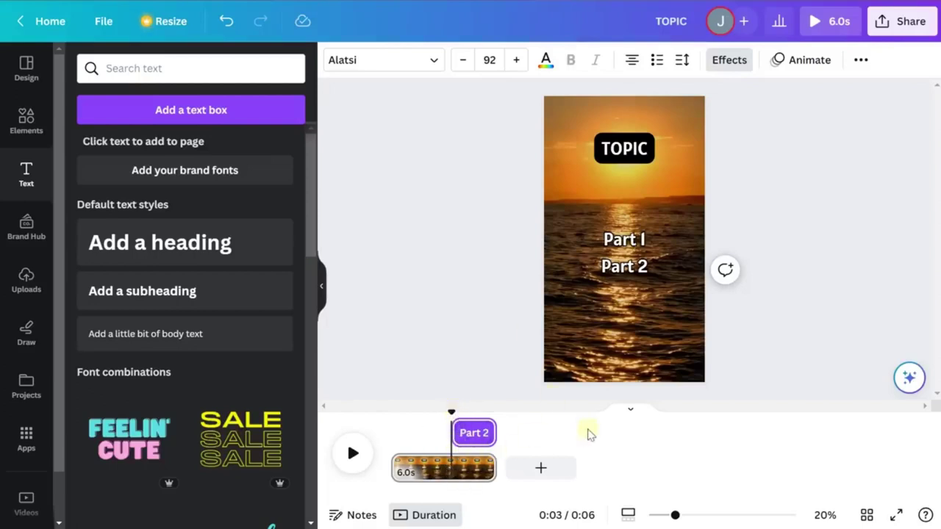
left_click(844, 330)
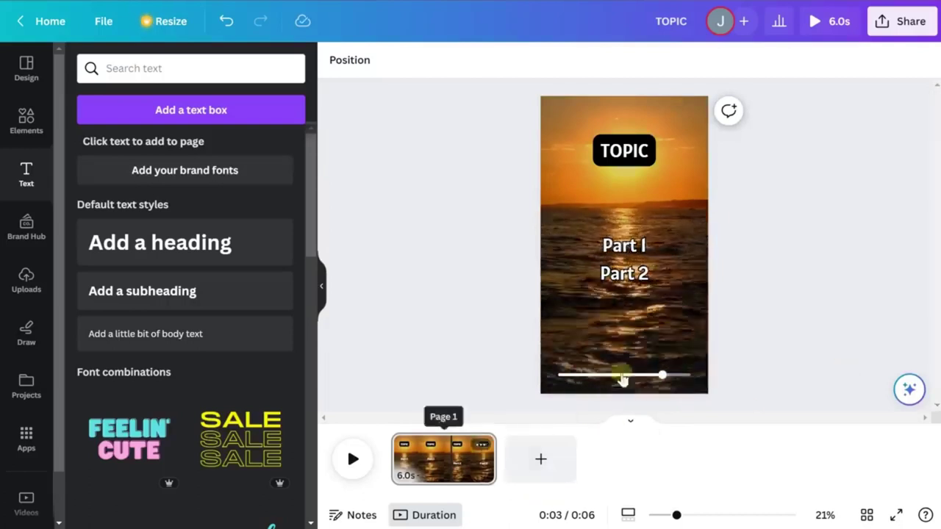
Step: Check the timing of the "Part 2" text on the timeline and return the playhead to the start of the page
right_click(623, 275)
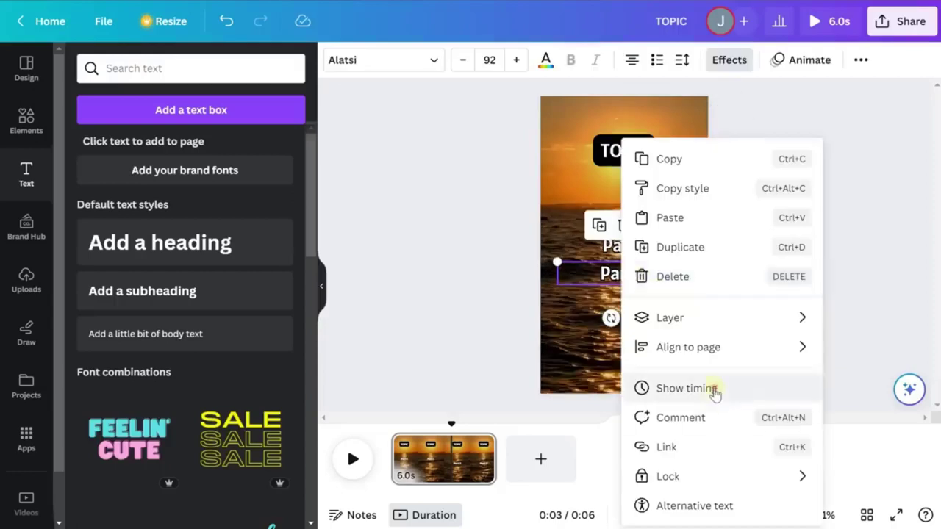
left_click(711, 389)
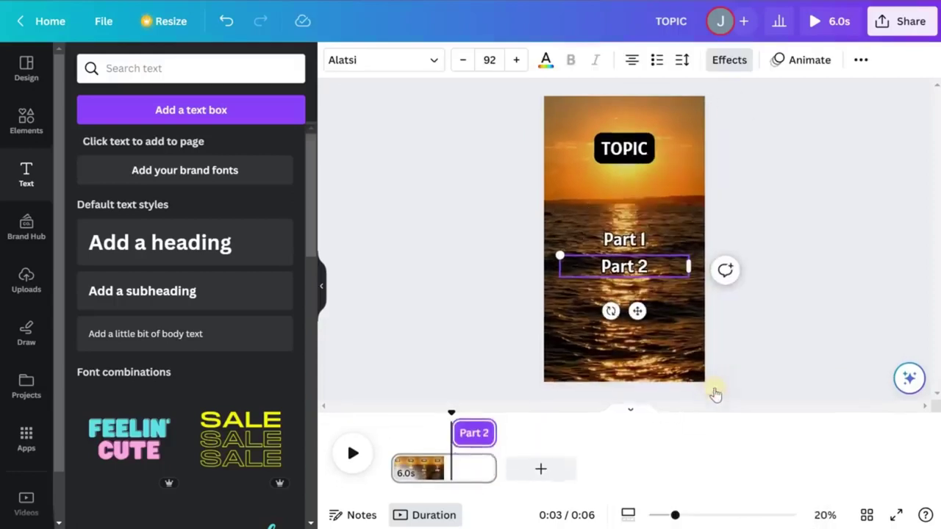
left_click(860, 307)
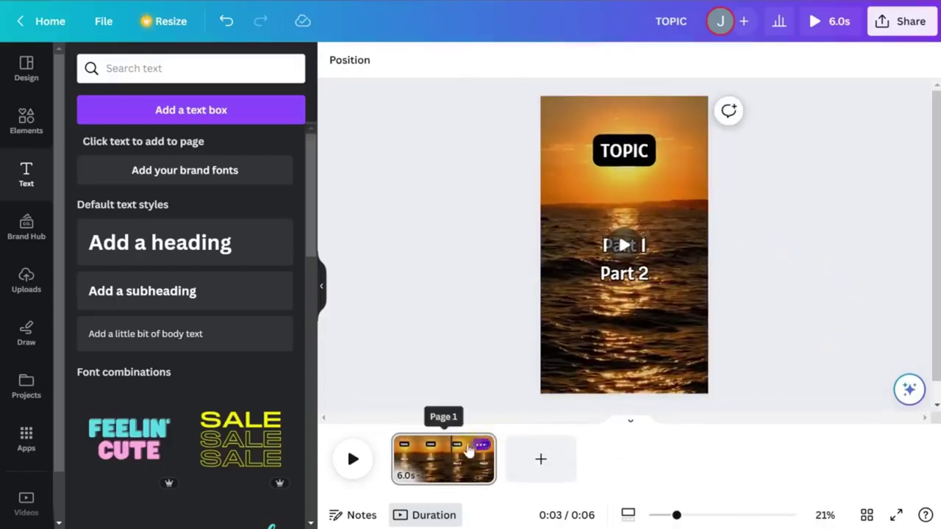
mouse_move(447, 458)
left_mouse_down()
mouse_move(485, 470)
mouse_move(436, 467)
left_mouse_up()
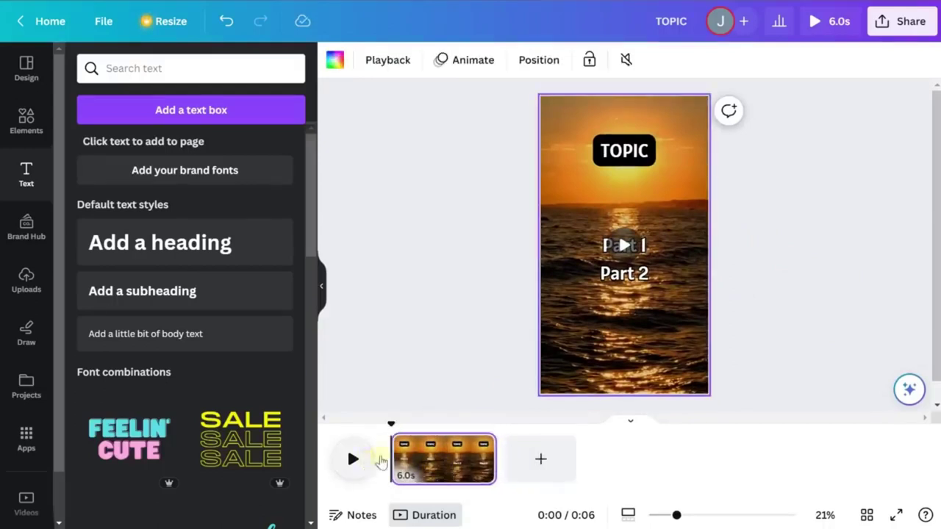
mouse_move(633, 249)
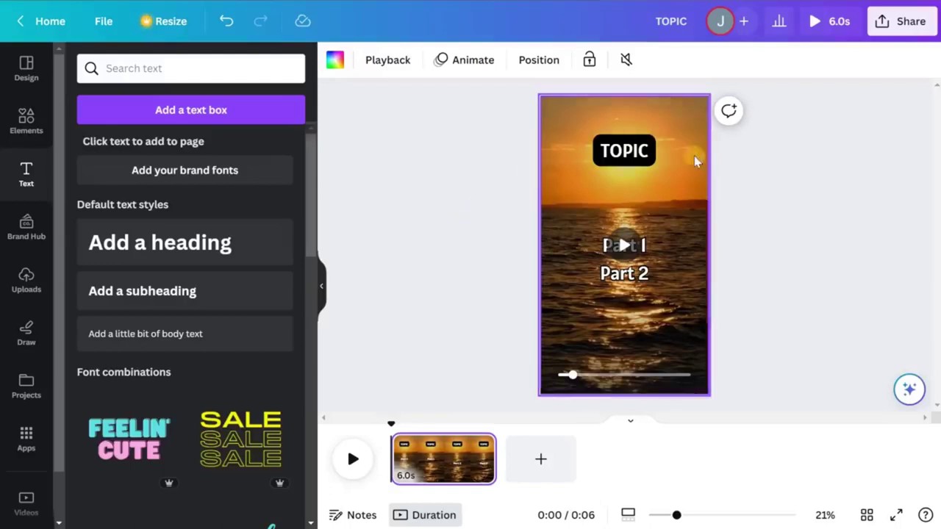
left_click(401, 199)
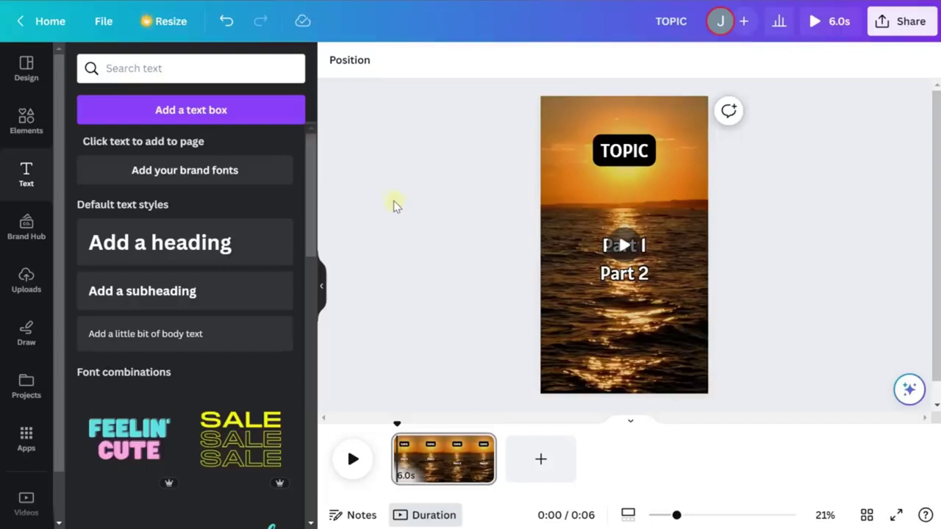
Step: Open the Bulk create app from the Canva apps
left_click(26, 441)
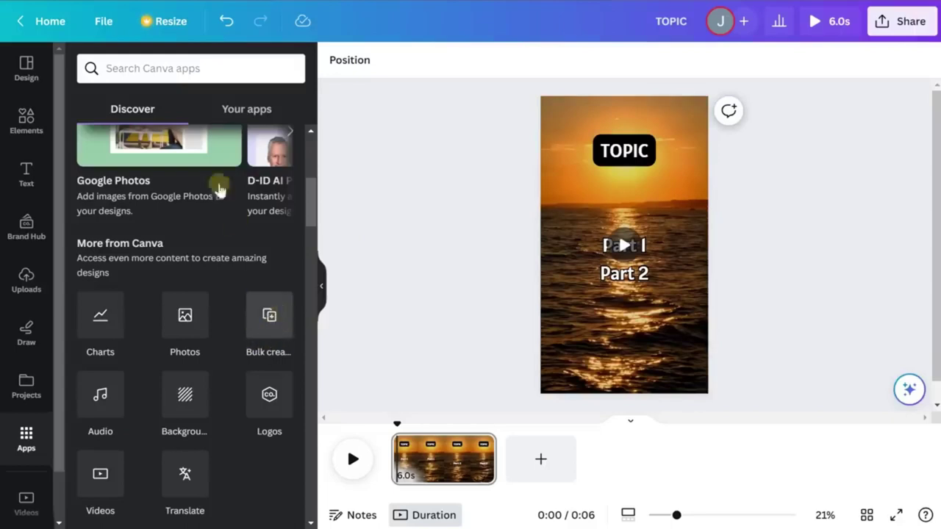
left_click(269, 316)
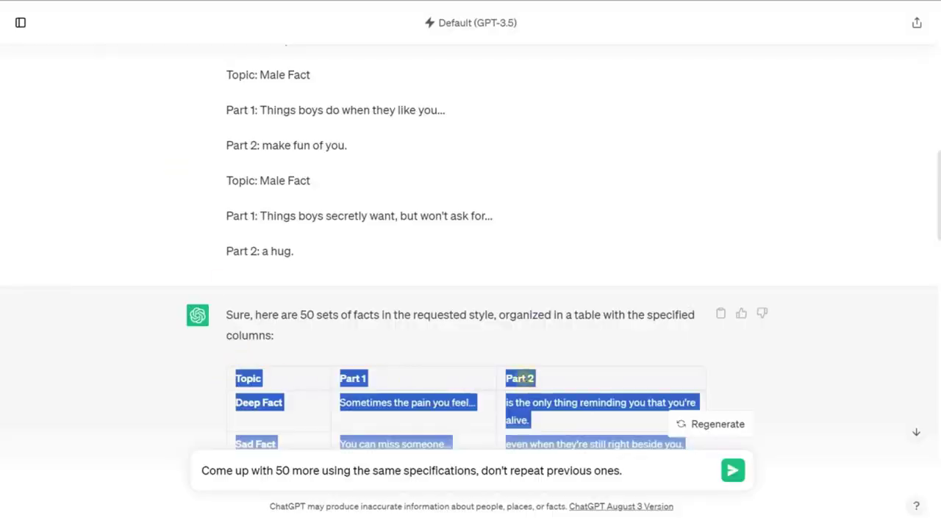
Step: Switch to ChatGPT and copy the selected fact table with its Topic, Part 1 and Part 2 columns
scroll(519, 378, "down", 2)
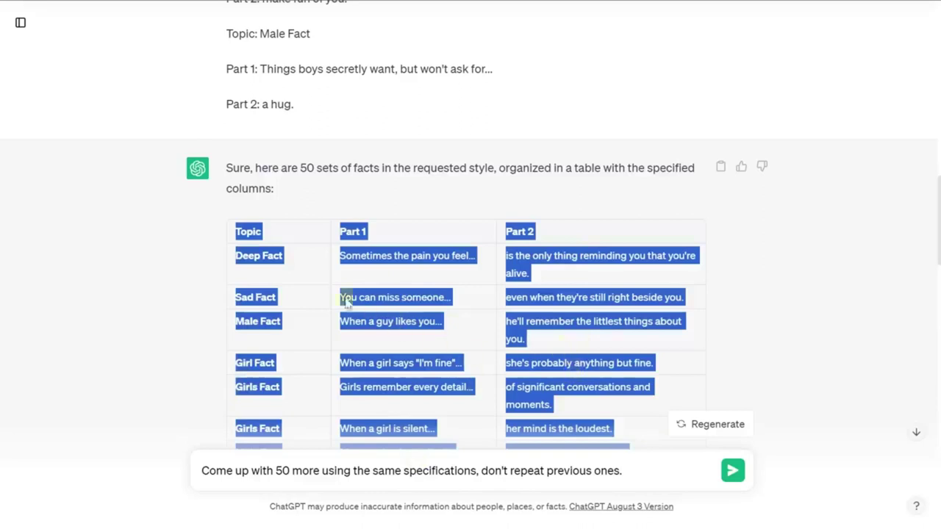
right_click(250, 234)
left_click(298, 247)
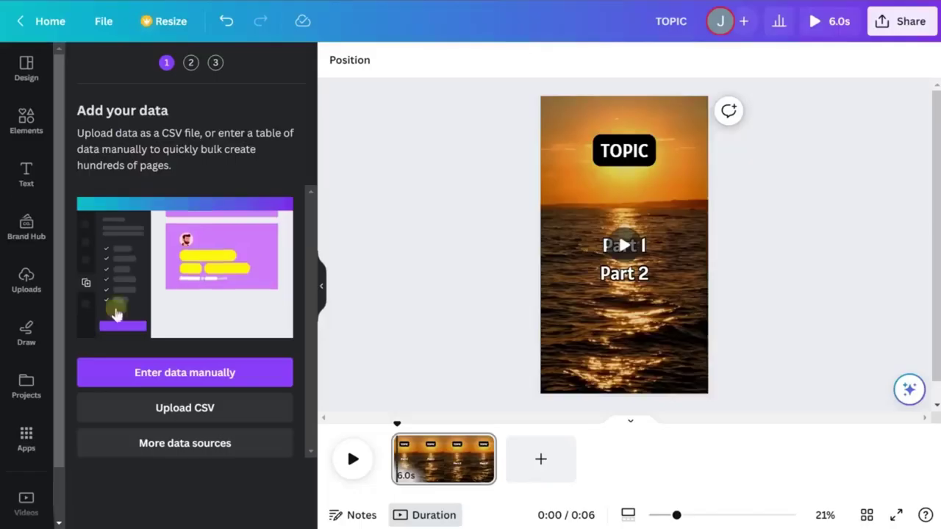
Step: In Canva, enter the bulk data manually by pasting the copied table from the first header cell, allowing clipboard access, and finish the data entry
left_click(207, 376)
left_click(207, 376)
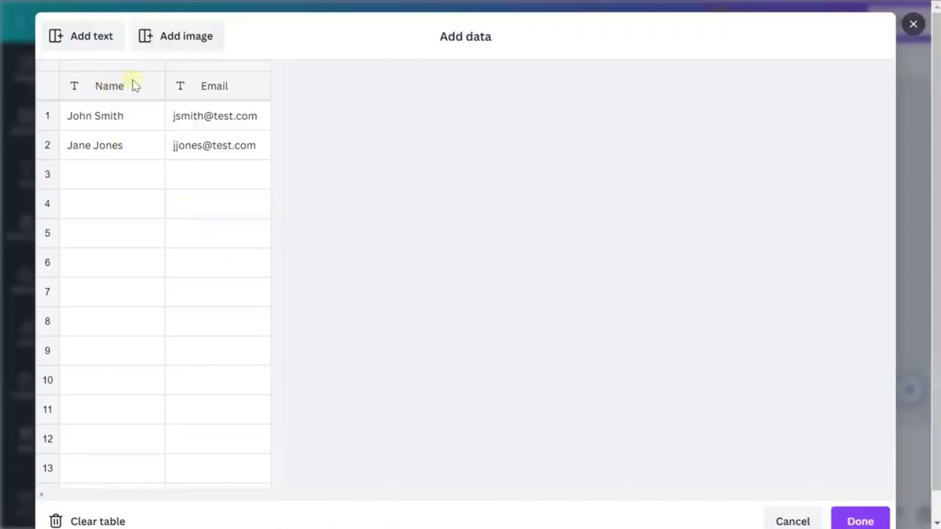
left_click(133, 86)
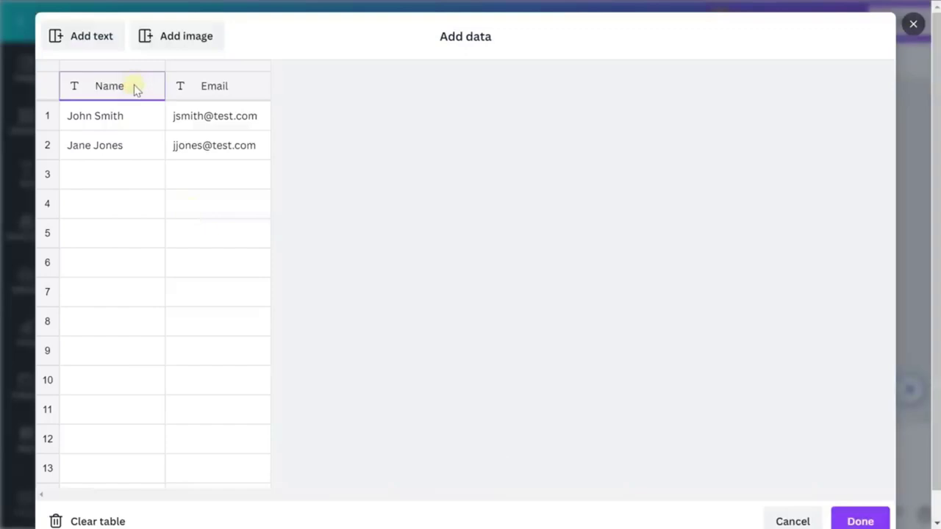
right_click(133, 86)
left_click(181, 136)
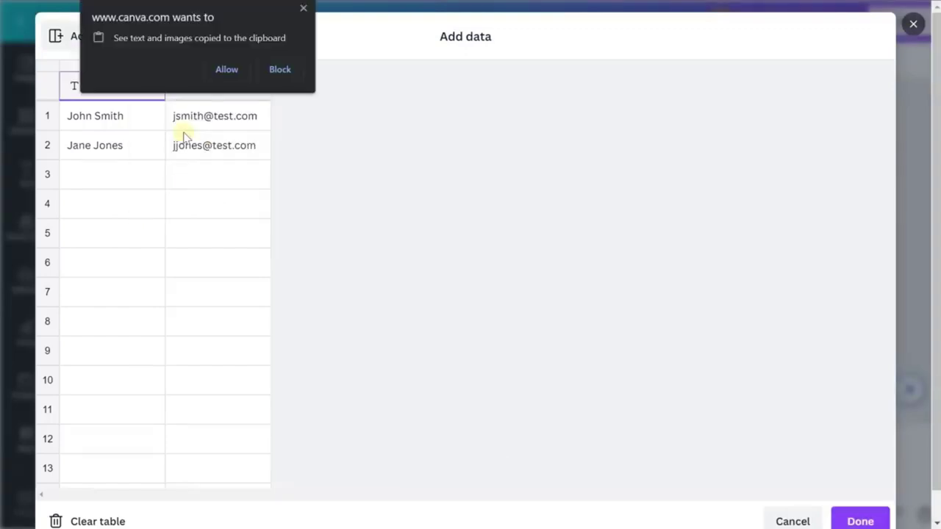
left_click(228, 72)
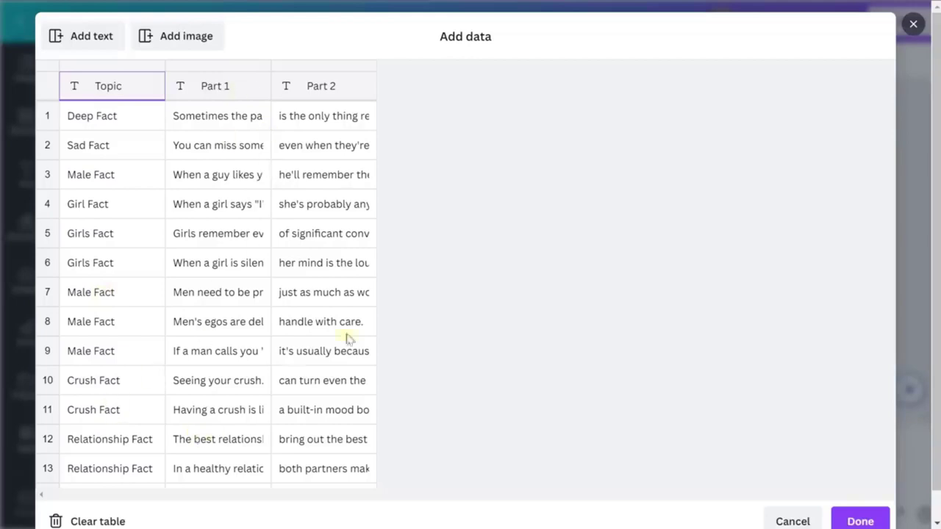
left_click(858, 520)
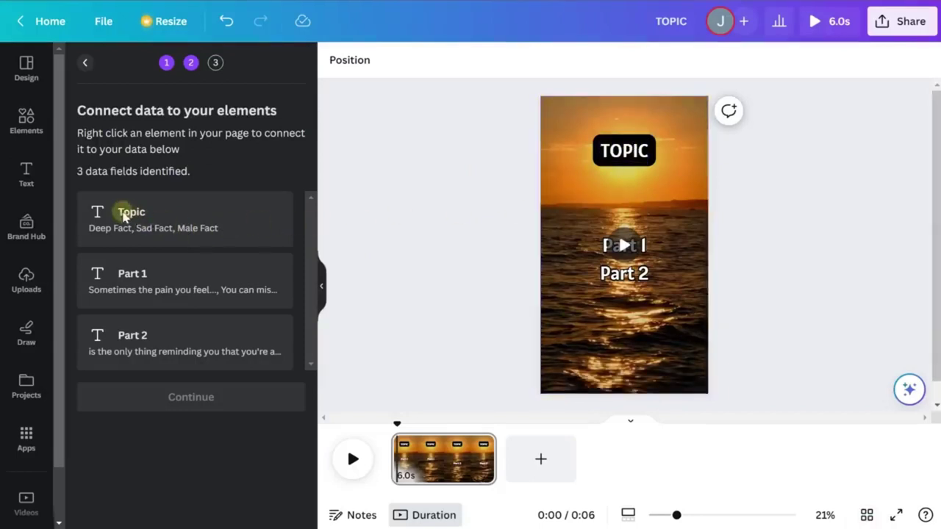
Step: Connect the TOPIC heading to the Topic data field
right_click(624, 155)
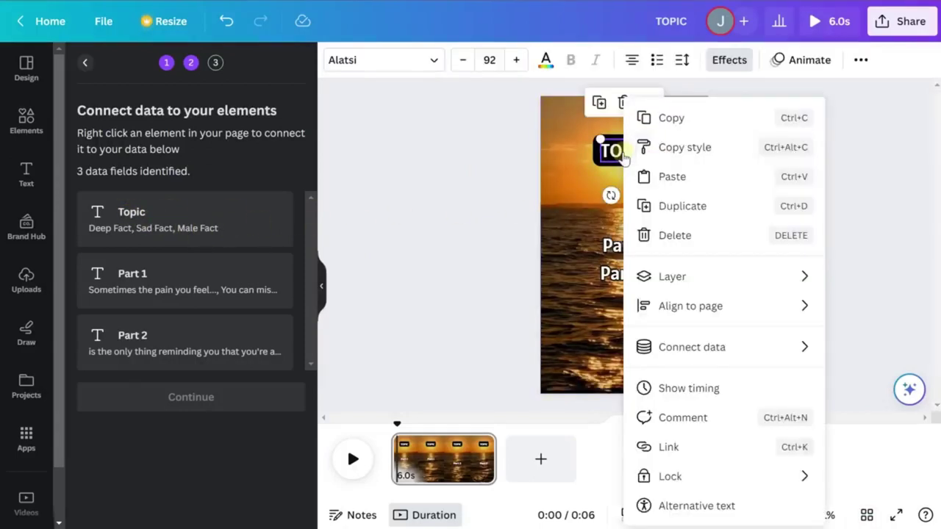
mouse_move(694, 353)
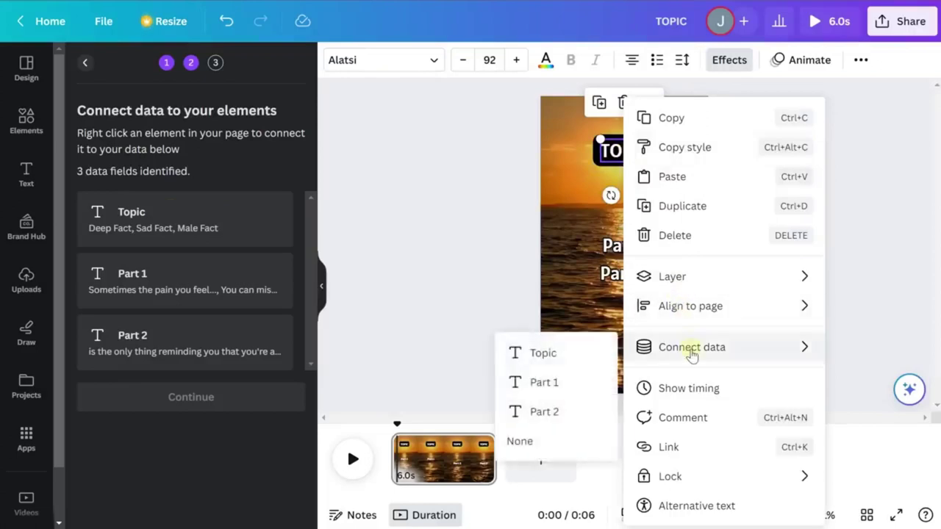
left_click(532, 357)
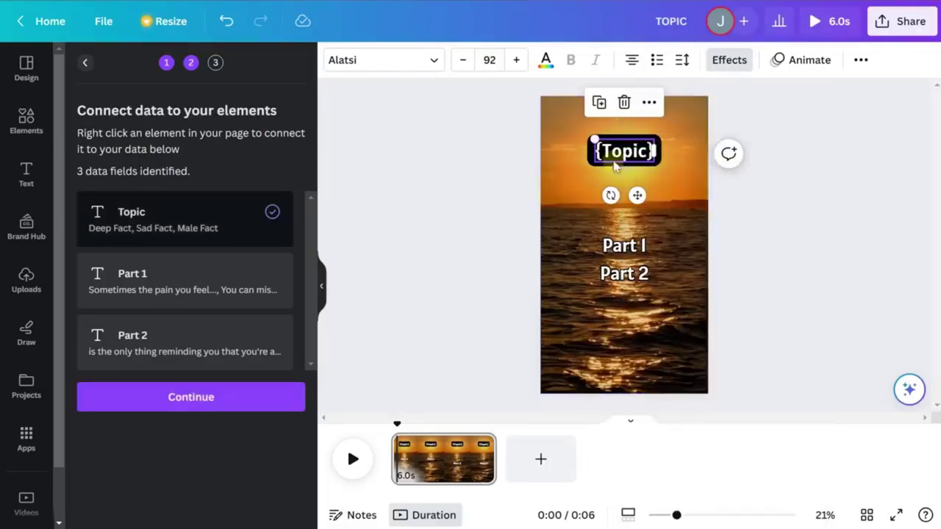
Step: Connect the Part 1 text to the Part 1 data field and the Part 2 text to the Part 2 data field
right_click(619, 244)
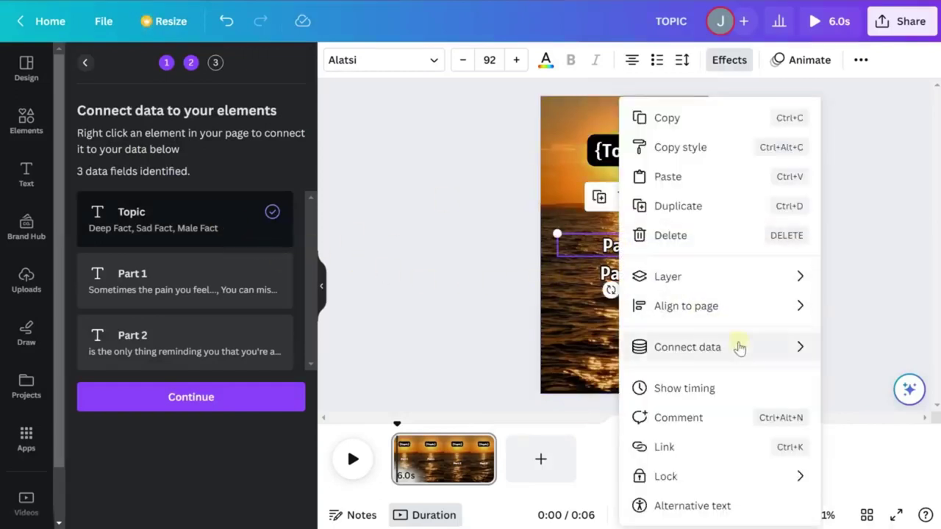
mouse_move(670, 348)
left_click(537, 382)
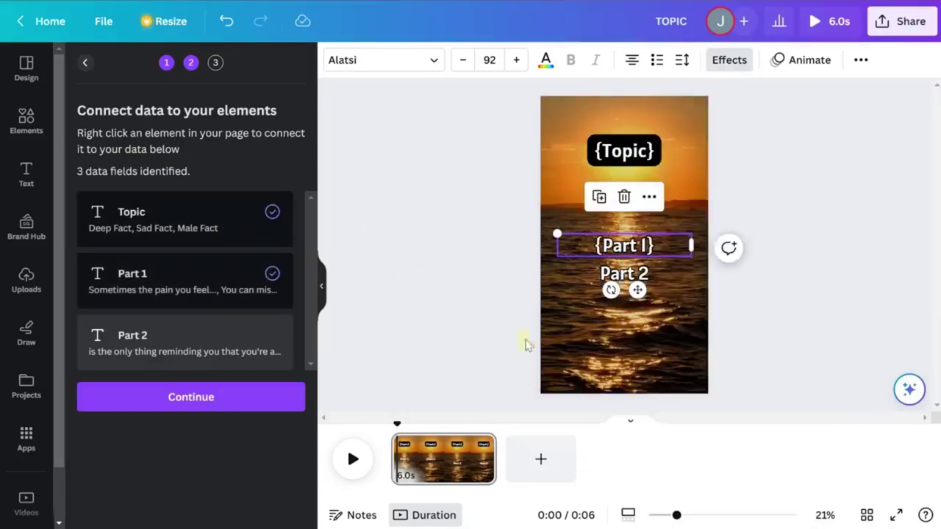
right_click(625, 277)
mouse_move(728, 357)
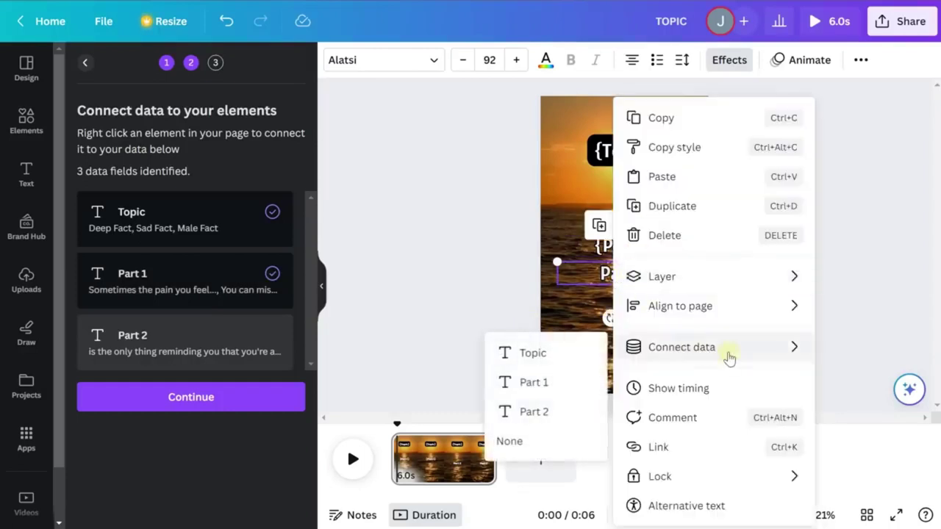
left_click(543, 412)
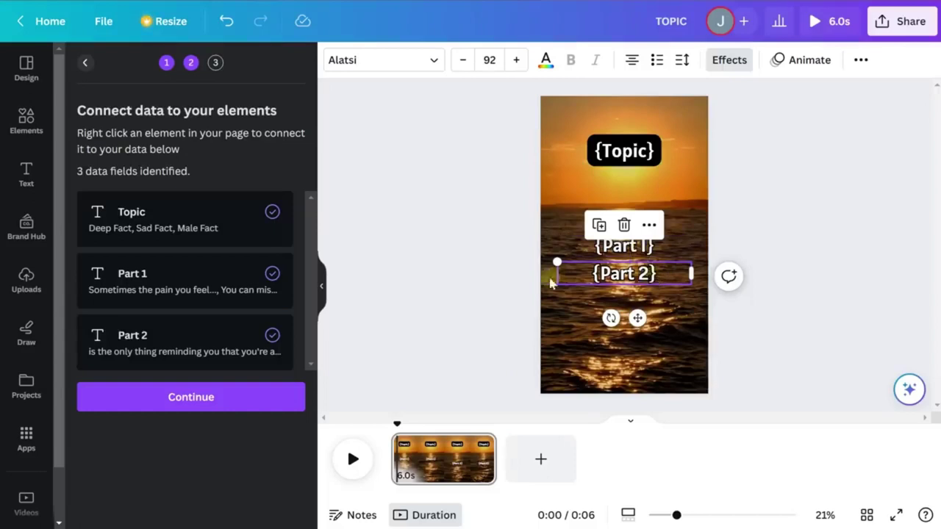
Step: Move the Part 2 text up so it sits exactly over the Part 1 text, and deselect it
left_click_drag(656, 277, 649, 250)
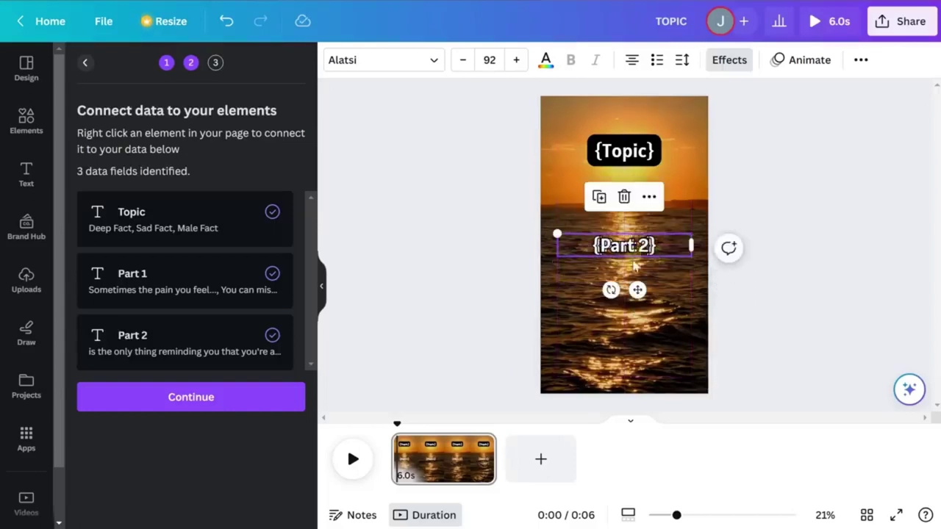
left_click(497, 282)
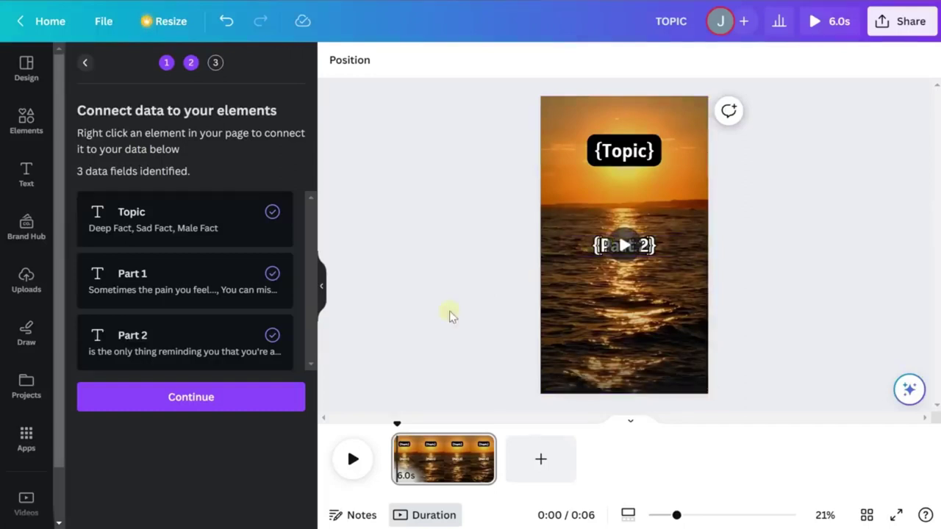
Step: Continue to applying the data, look through the fact table in ChatGPT, and generate all 49 pages in Canva
left_click(234, 403)
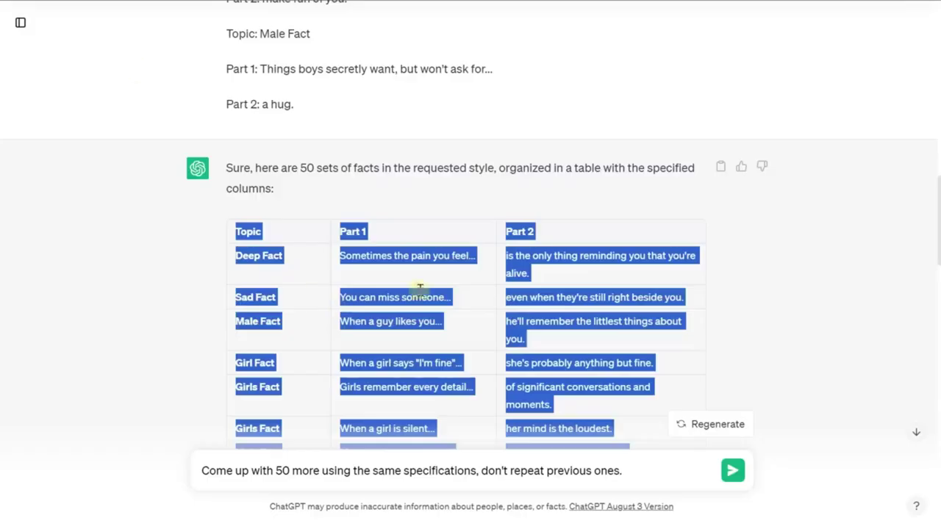
scroll(411, 294, "down", 18)
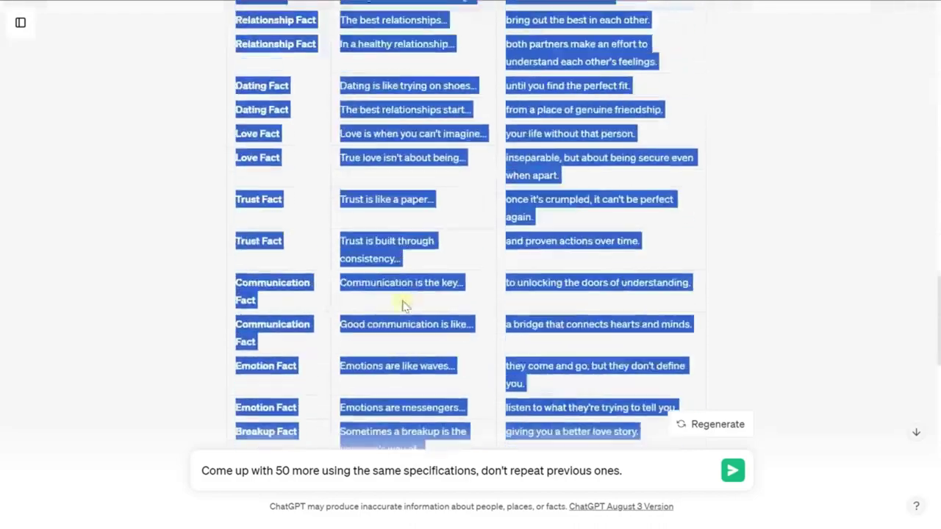
scroll(406, 300, "down", 2)
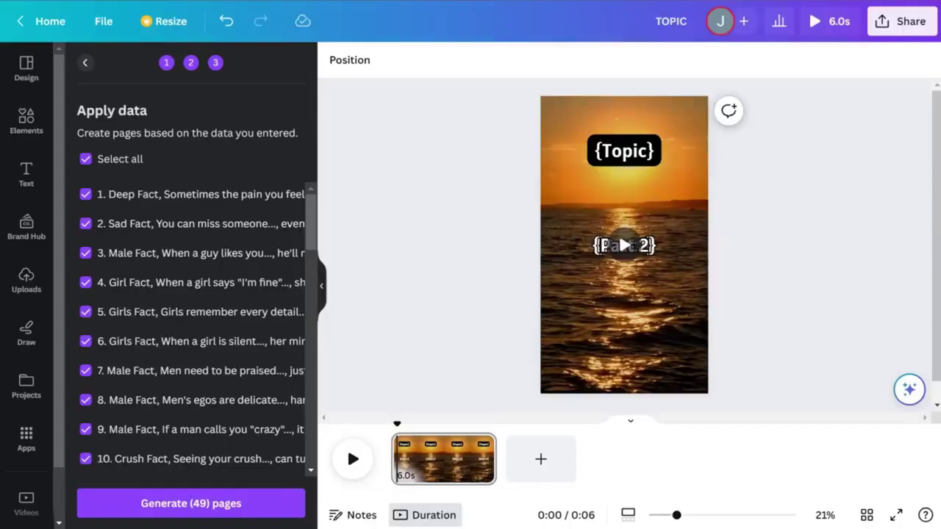
left_click(219, 506)
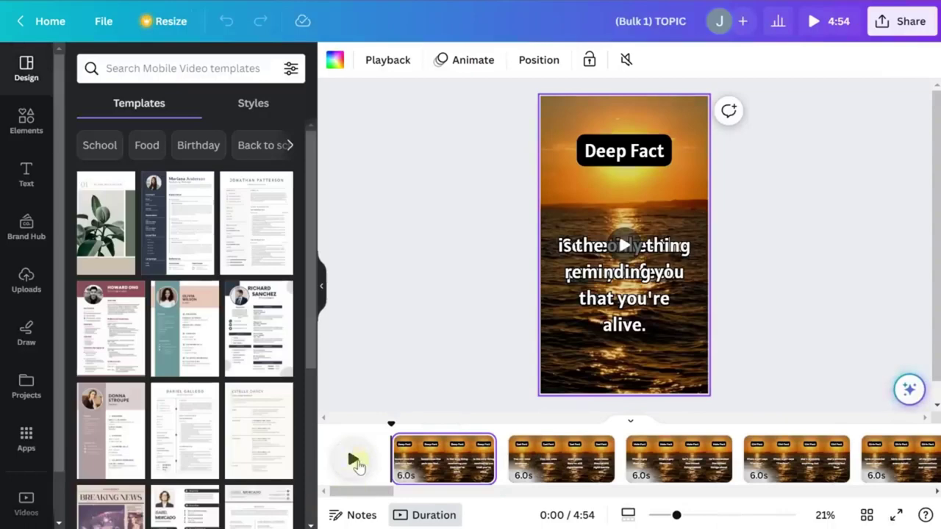
Step: Play the generated Shorts from the first page into the second, pause the preview and dismiss the preview tip
left_click(354, 462)
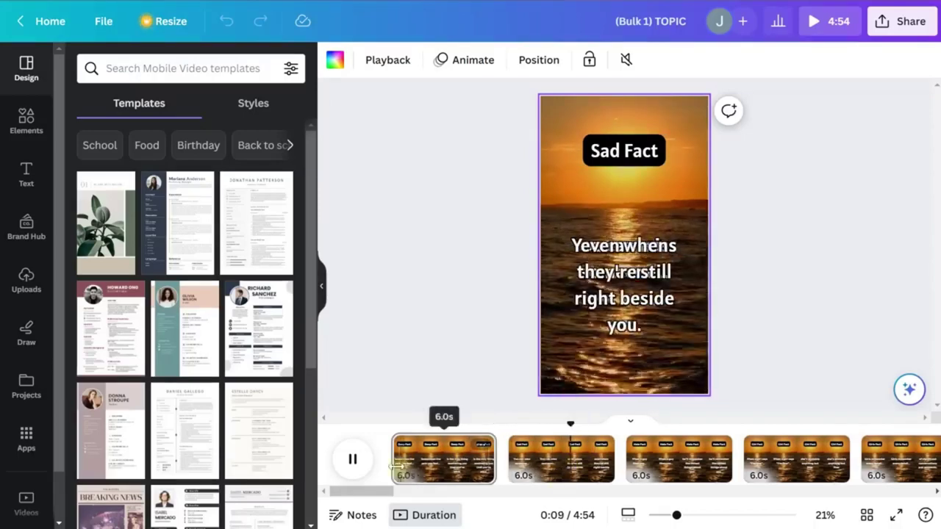
left_click(352, 458)
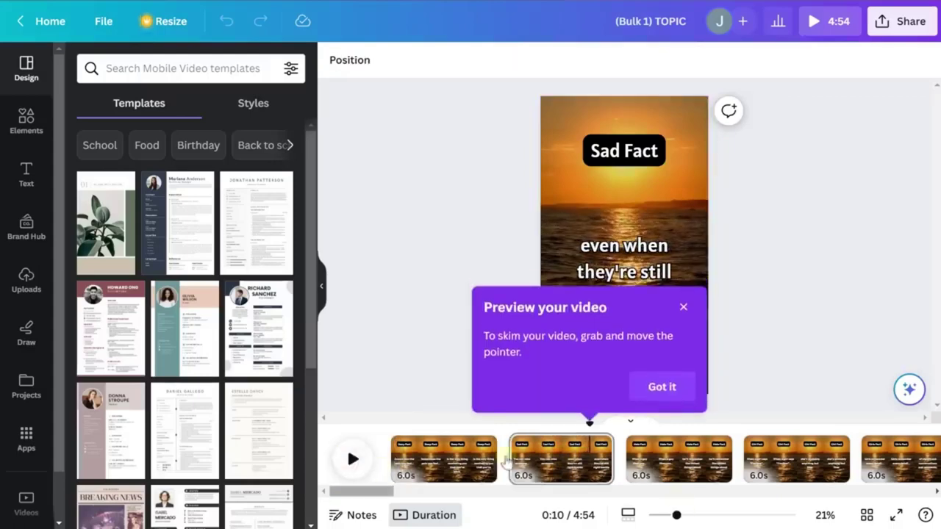
left_click(644, 388)
mouse_move(345, 490)
left_mouse_down()
mouse_move(929, 498)
mouse_move(332, 500)
left_mouse_up()
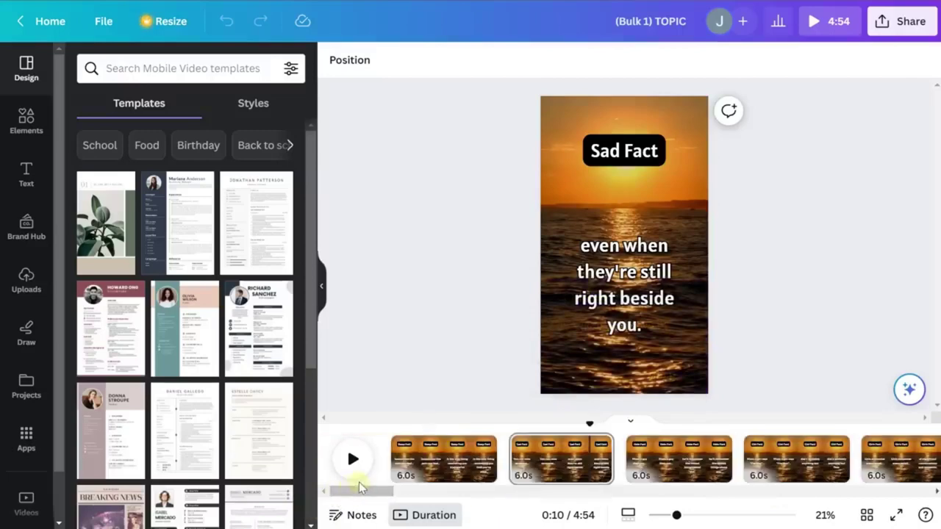
Step: Open the download settings for the generated bulk design
left_click(876, 22)
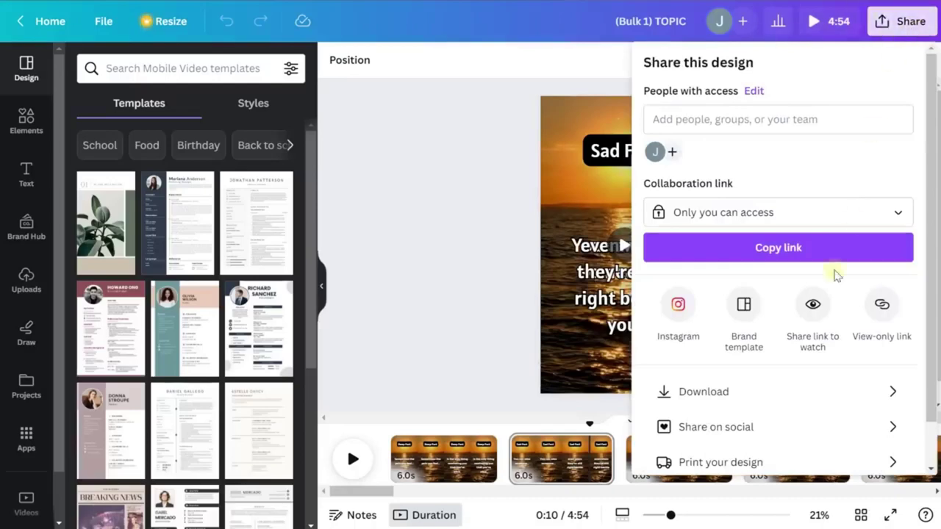
left_click(708, 398)
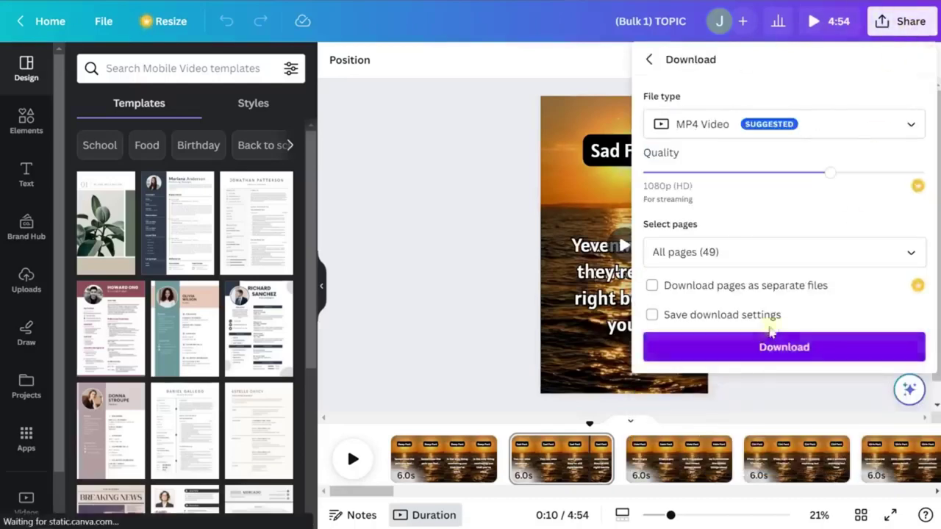